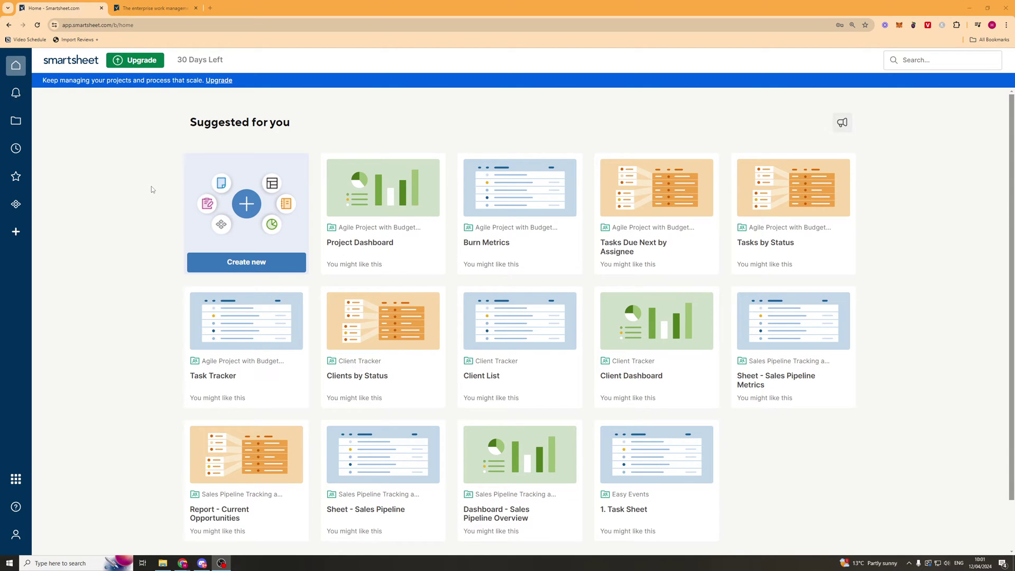
Step: Visit the Smartsheet marketing website, then return to the Smartsheet home page with Ctrl+1
{"action": "left_click", "coordinate": [153, 8]}
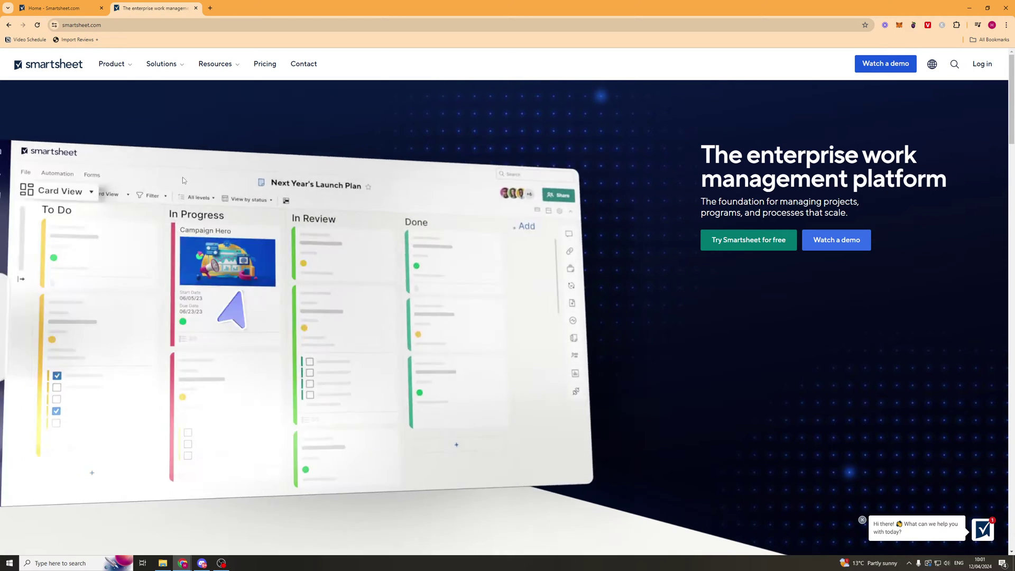
{"action": "key", "text": "ctrl+1"}
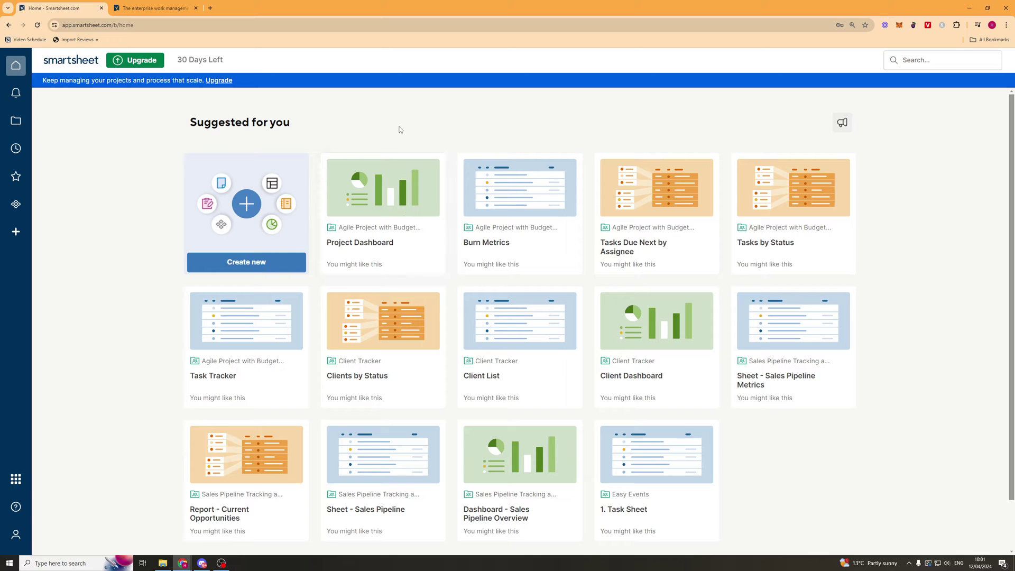
{"action": "scroll", "coordinate": [418, 238], "scroll_direction": "down", "scroll_amount": 1}
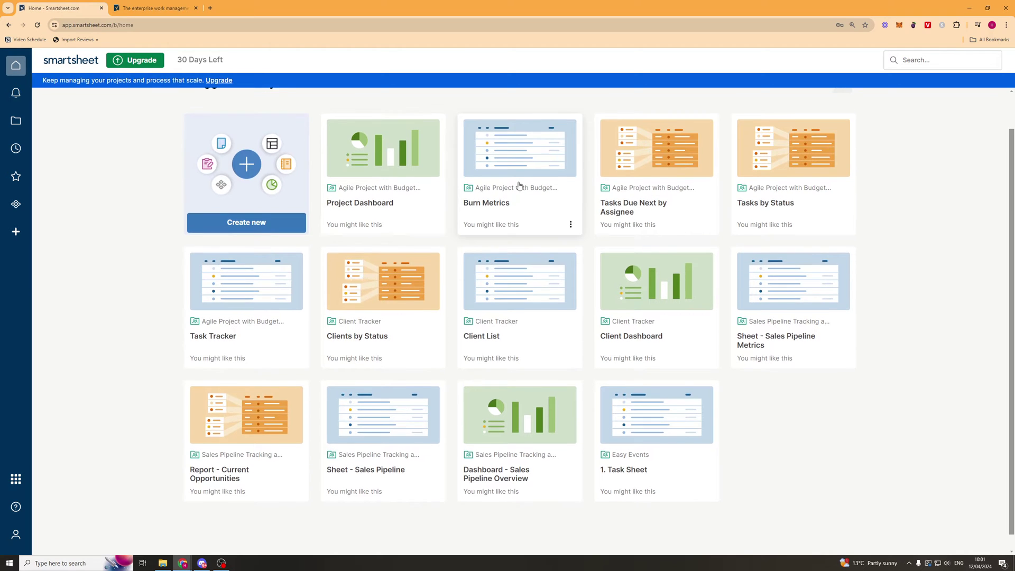
{"action": "scroll", "coordinate": [521, 185], "scroll_direction": "up", "scroll_amount": 1}
{"action": "scroll", "coordinate": [641, 444], "scroll_direction": "down", "scroll_amount": 1}
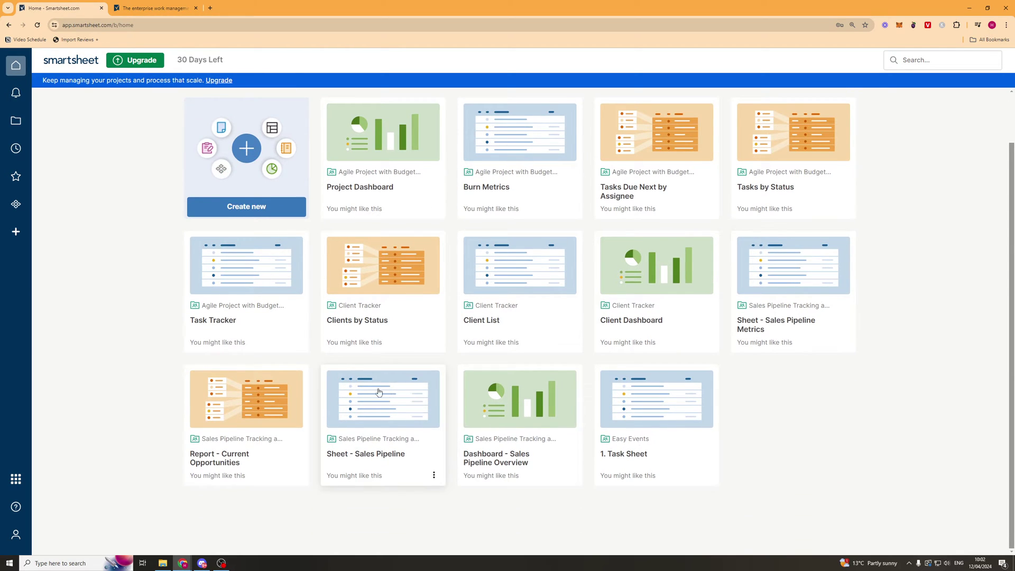
{"action": "scroll", "coordinate": [370, 476], "scroll_direction": "up", "scroll_amount": 1}
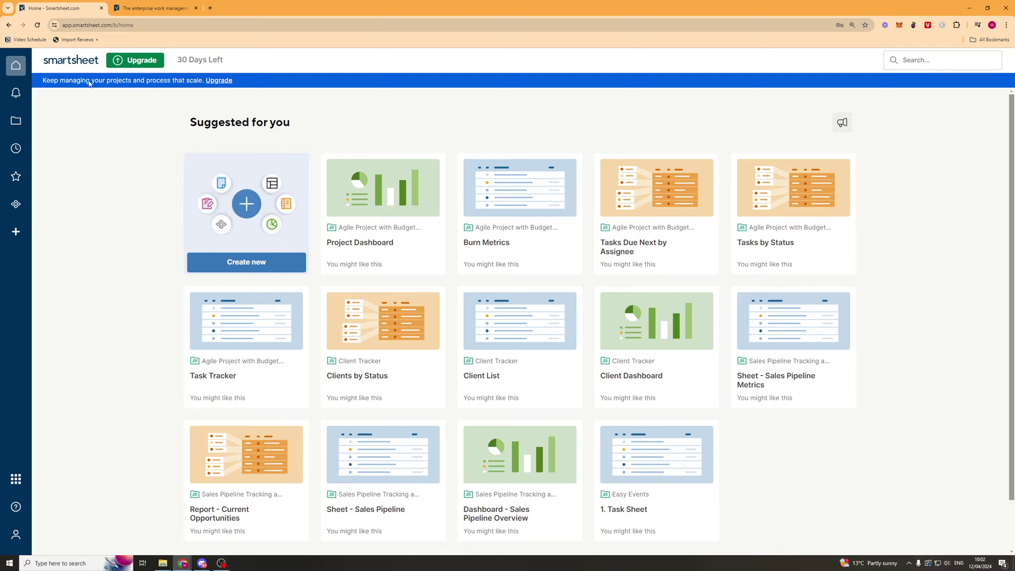
Step: Open the template gallery and list templates from All templates
{"action": "left_click", "coordinate": [15, 232]}
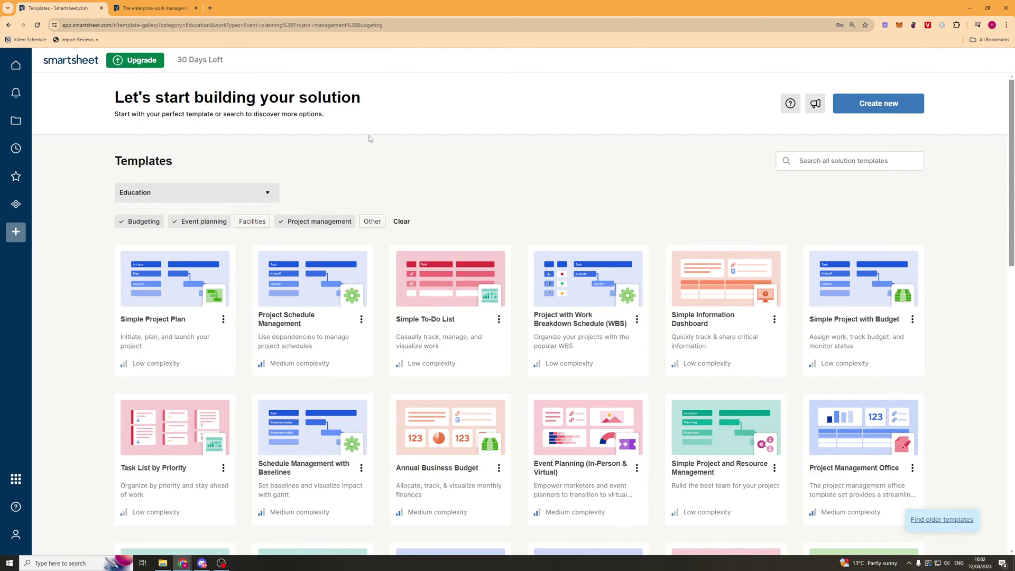
{"action": "left_click", "coordinate": [263, 195]}
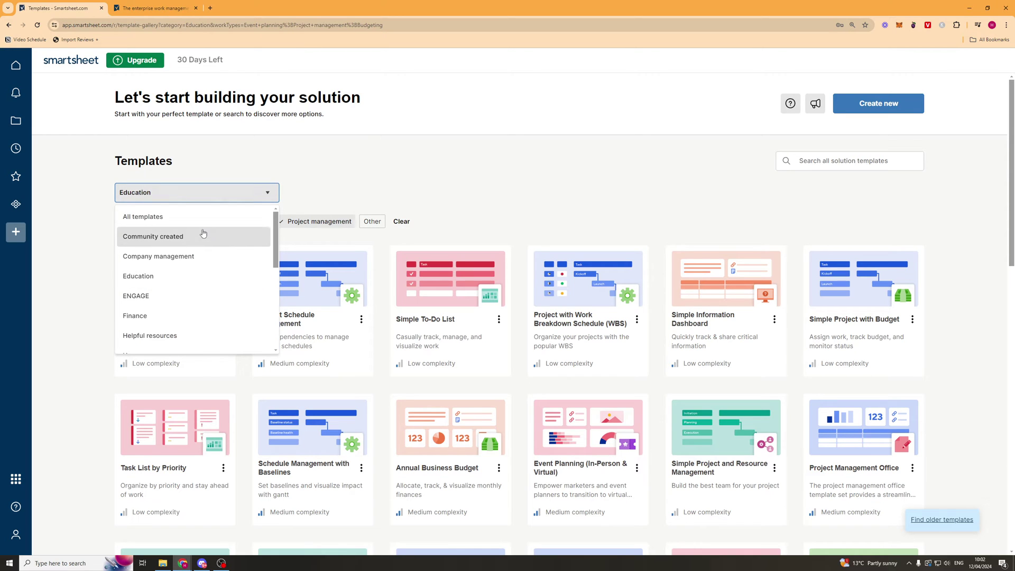
{"action": "scroll", "coordinate": [263, 226], "scroll_direction": "down", "scroll_amount": 5}
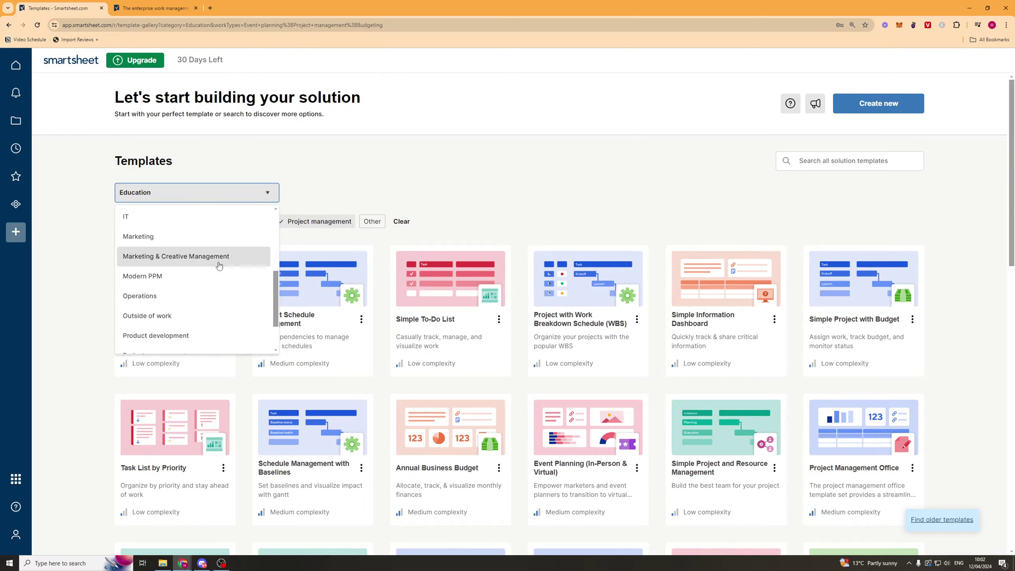
{"action": "scroll", "coordinate": [224, 301], "scroll_direction": "up", "scroll_amount": 5}
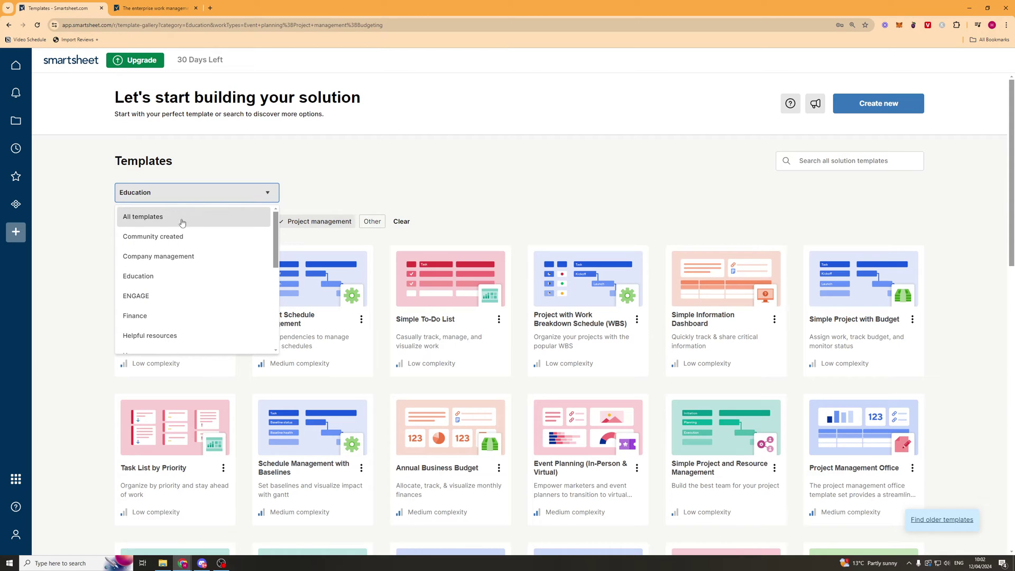
{"action": "left_click", "coordinate": [201, 216]}
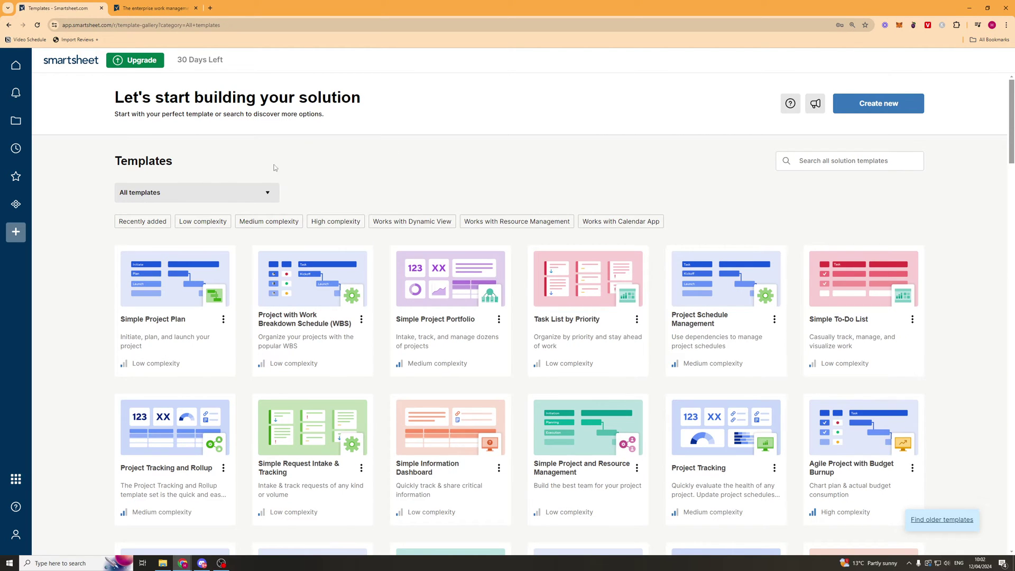
{"action": "scroll", "coordinate": [529, 246], "scroll_direction": "down", "scroll_amount": 5}
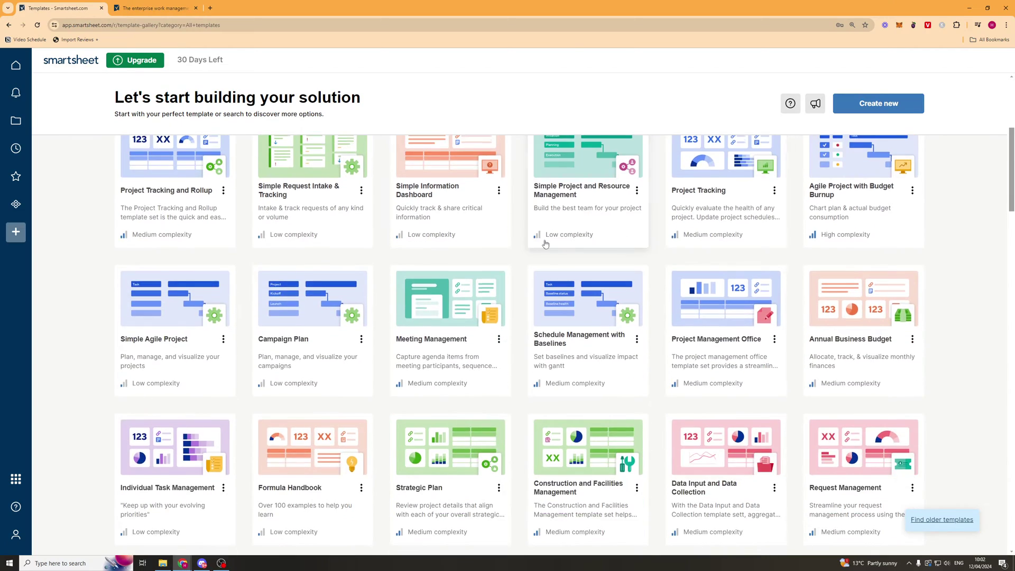
{"action": "scroll", "coordinate": [529, 246], "scroll_direction": "down", "scroll_amount": 14}
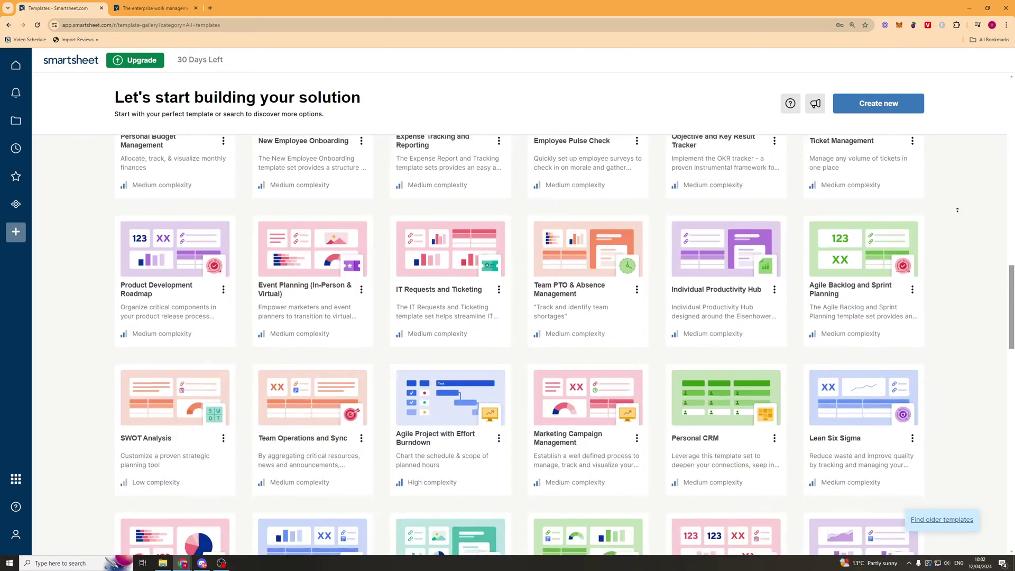
{"action": "scroll", "coordinate": [865, 176], "scroll_direction": "up", "scroll_amount": 20}
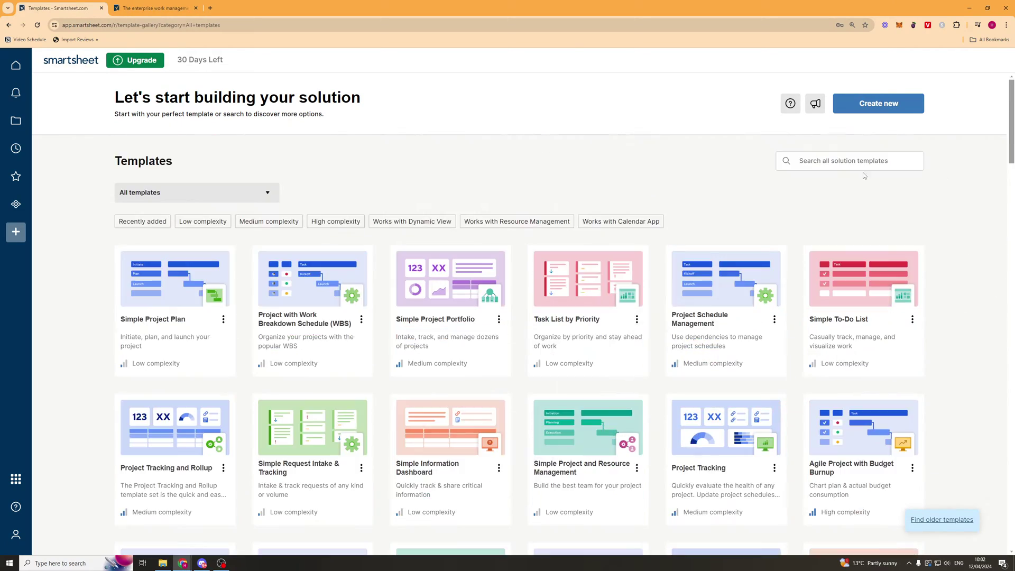
Step: Filter the gallery to the Company management category and browse its templates
{"action": "left_click", "coordinate": [239, 194]}
{"action": "scroll", "coordinate": [179, 280], "scroll_direction": "down", "scroll_amount": 1}
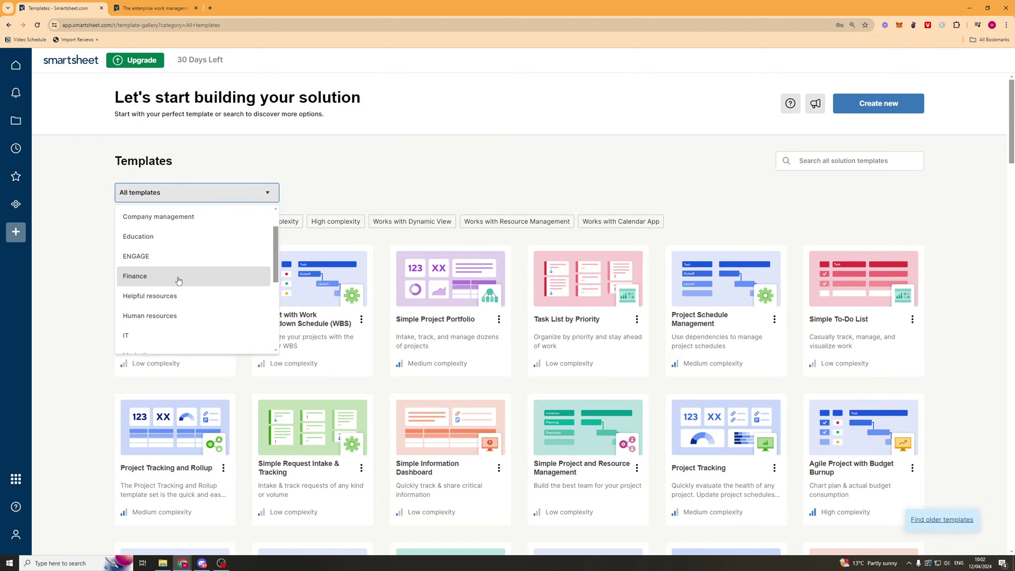
{"action": "left_click", "coordinate": [170, 225]}
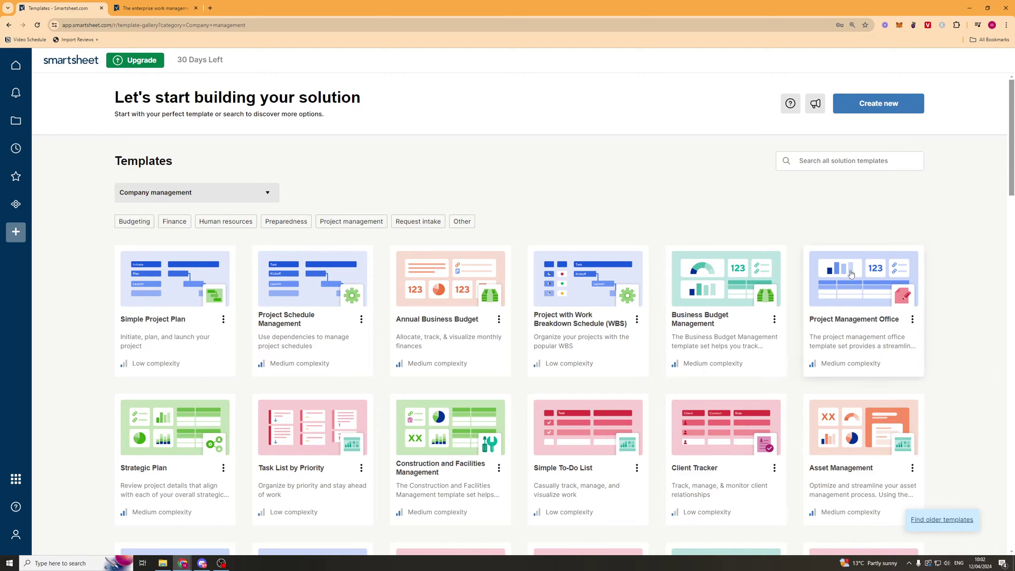
{"action": "scroll", "coordinate": [252, 333], "scroll_direction": "down", "scroll_amount": 1}
{"action": "scroll", "coordinate": [252, 333], "scroll_direction": "down", "scroll_amount": 3}
{"action": "scroll", "coordinate": [574, 365], "scroll_direction": "up", "scroll_amount": 4}
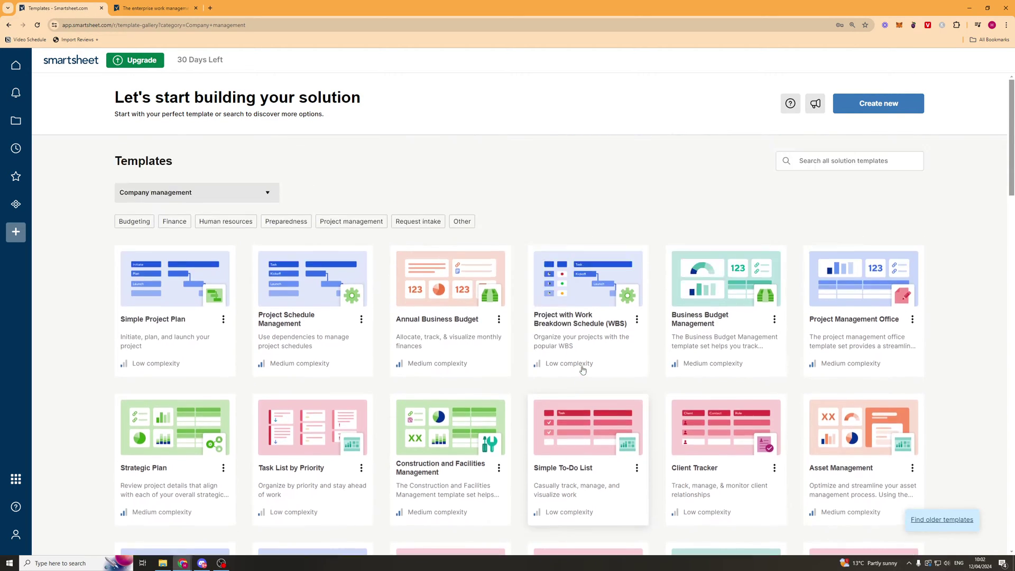
{"action": "scroll", "coordinate": [606, 299], "scroll_direction": "down", "scroll_amount": 1}
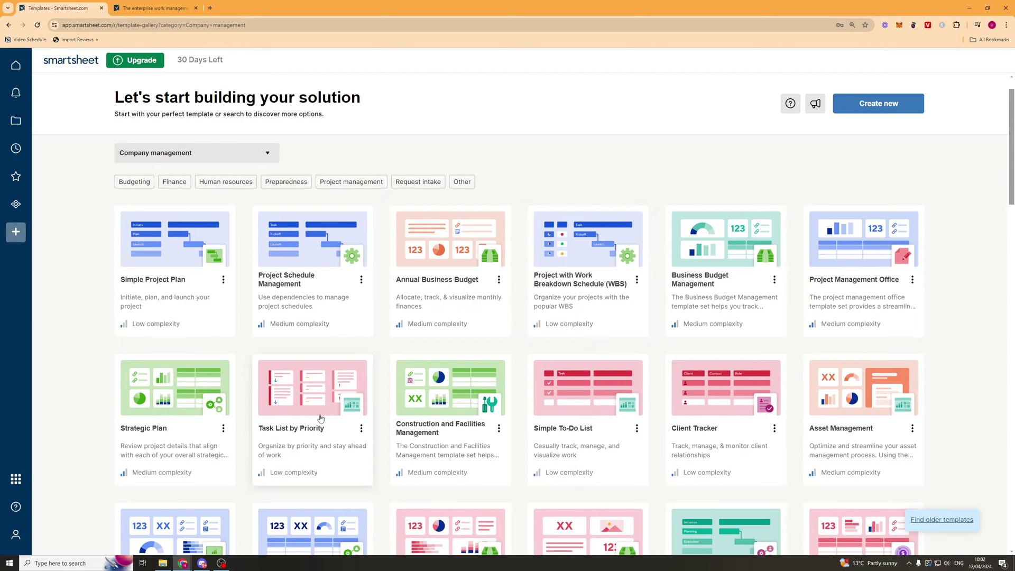
Step: Create a workspace from the Task List by Priority template, then collapse and re-expand its folder
{"action": "left_click", "coordinate": [336, 380]}
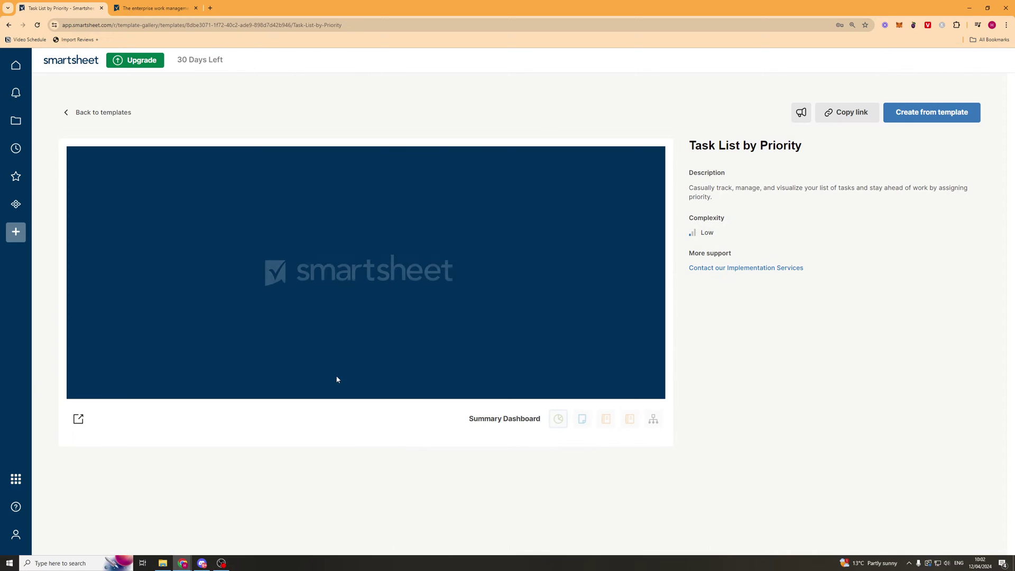
{"action": "left_click", "coordinate": [959, 112]}
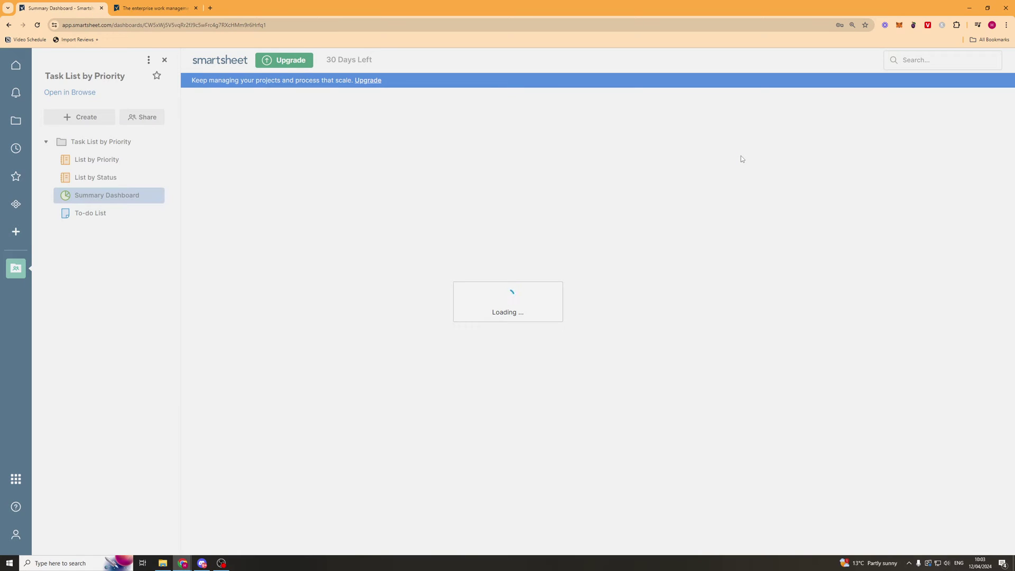
{"action": "scroll", "coordinate": [496, 303], "scroll_direction": "down", "scroll_amount": 1}
{"action": "scroll", "coordinate": [496, 303], "scroll_direction": "down", "scroll_amount": 3}
{"action": "scroll", "coordinate": [502, 298], "scroll_direction": "up", "scroll_amount": 4}
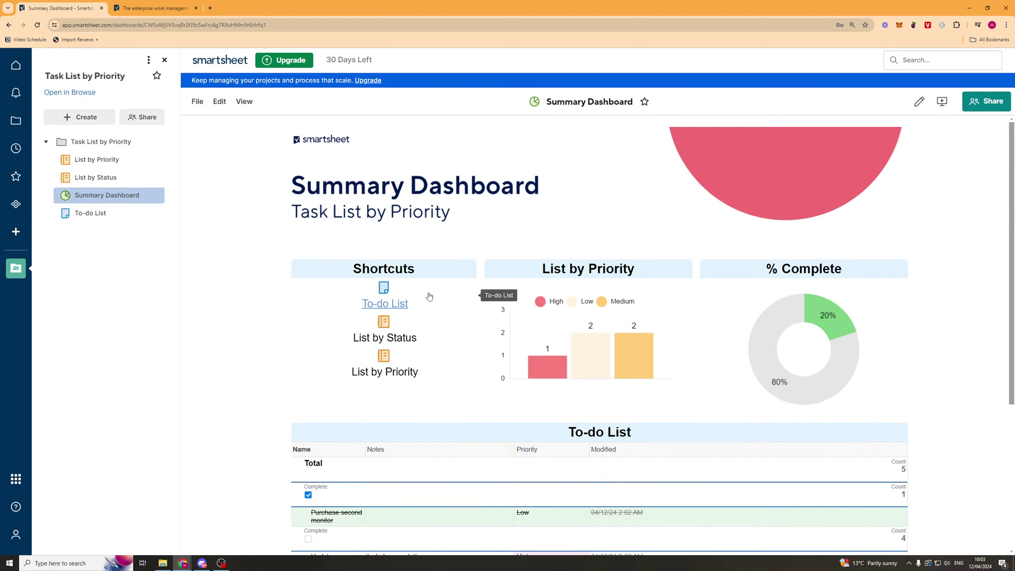
{"action": "left_click", "coordinate": [101, 142]}
{"action": "left_click", "coordinate": [111, 146]}
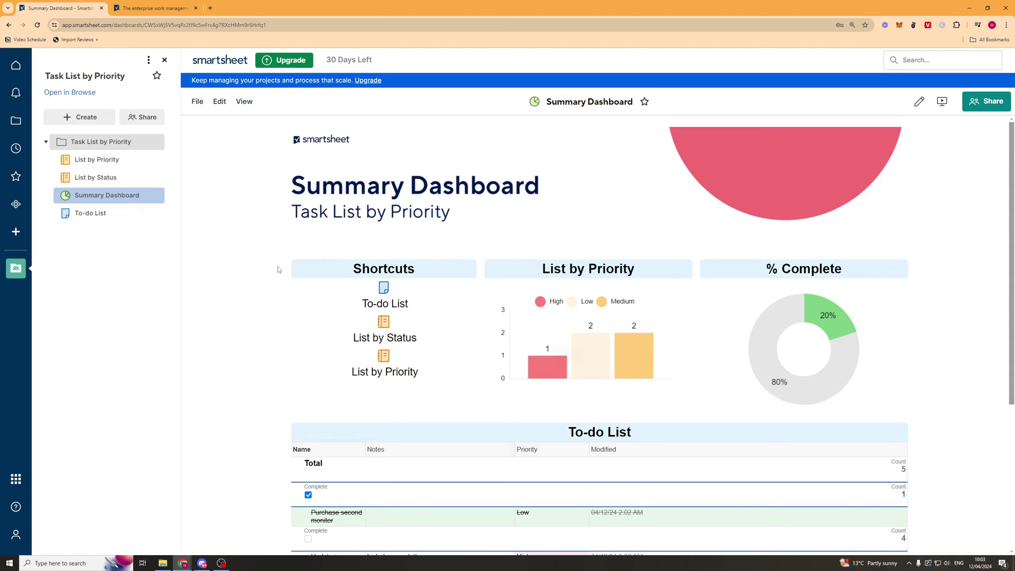
Step: Look through List by Priority, List by Status and Summary Dashboard, ending on List by Priority
{"action": "left_click", "coordinate": [112, 164]}
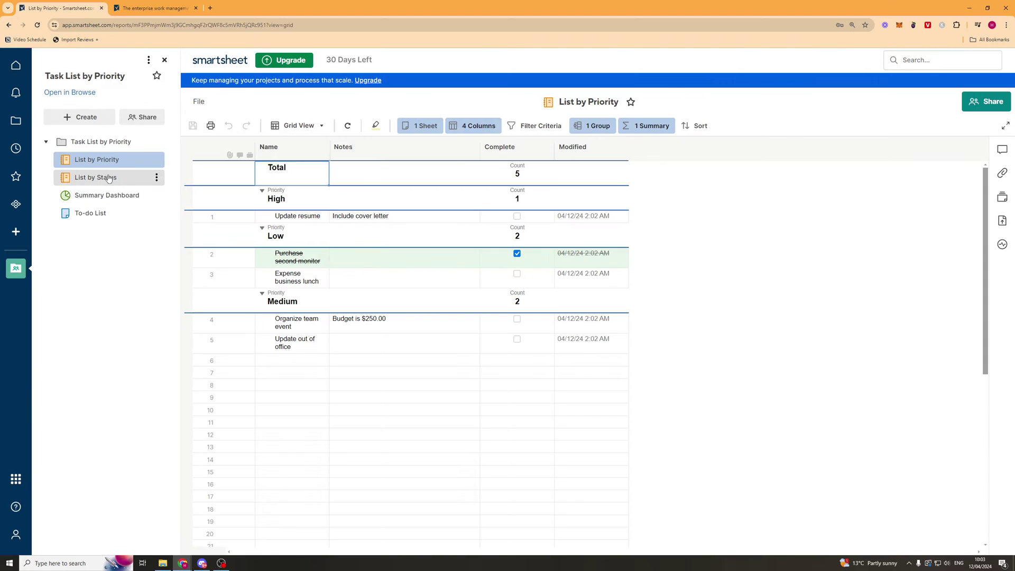
{"action": "left_click", "coordinate": [108, 178]}
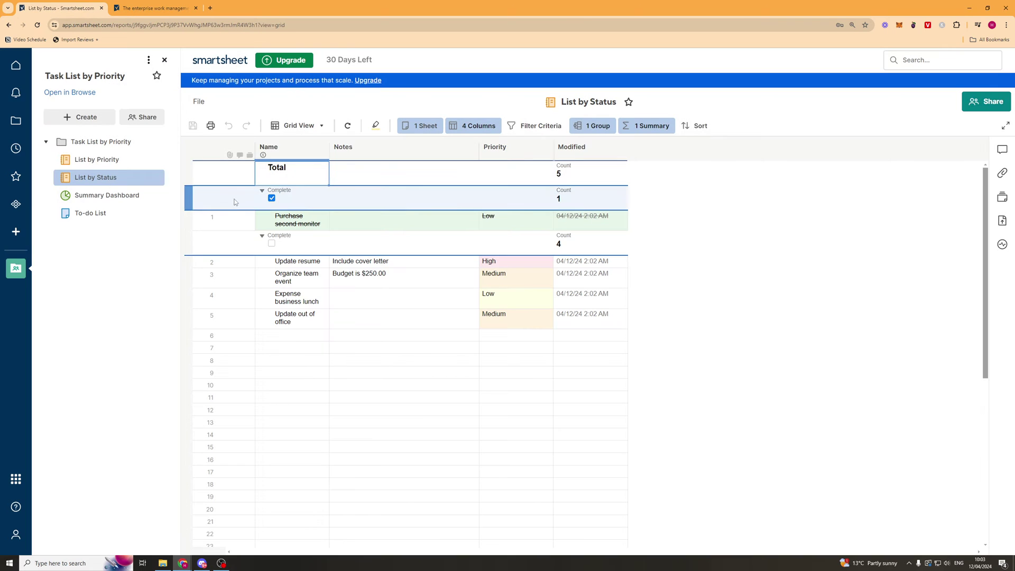
{"action": "left_click", "coordinate": [130, 200]}
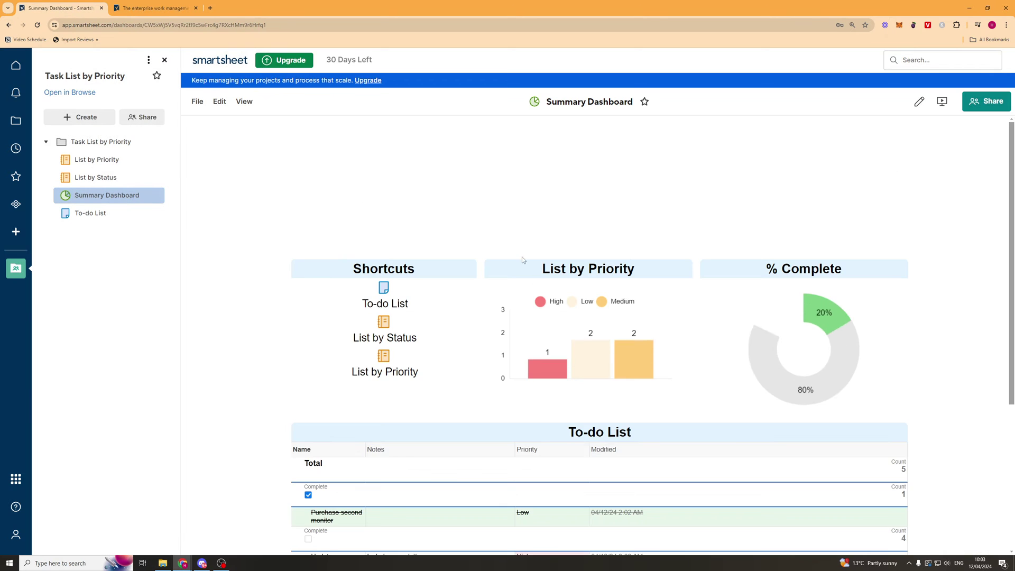
{"action": "scroll", "coordinate": [626, 477], "scroll_direction": "down", "scroll_amount": 4}
{"action": "scroll", "coordinate": [553, 388], "scroll_direction": "up", "scroll_amount": 4}
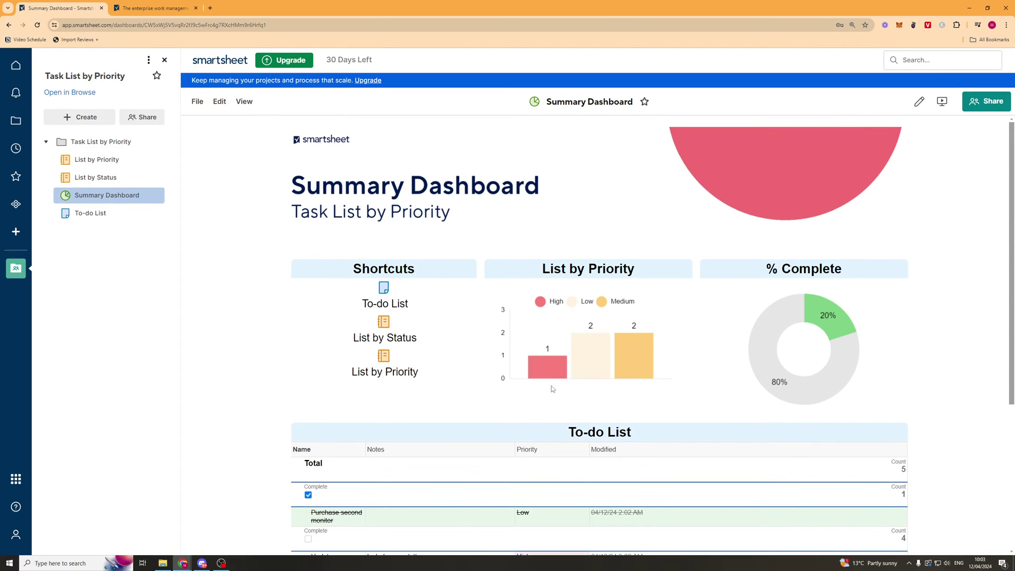
{"action": "left_click", "coordinate": [125, 163]}
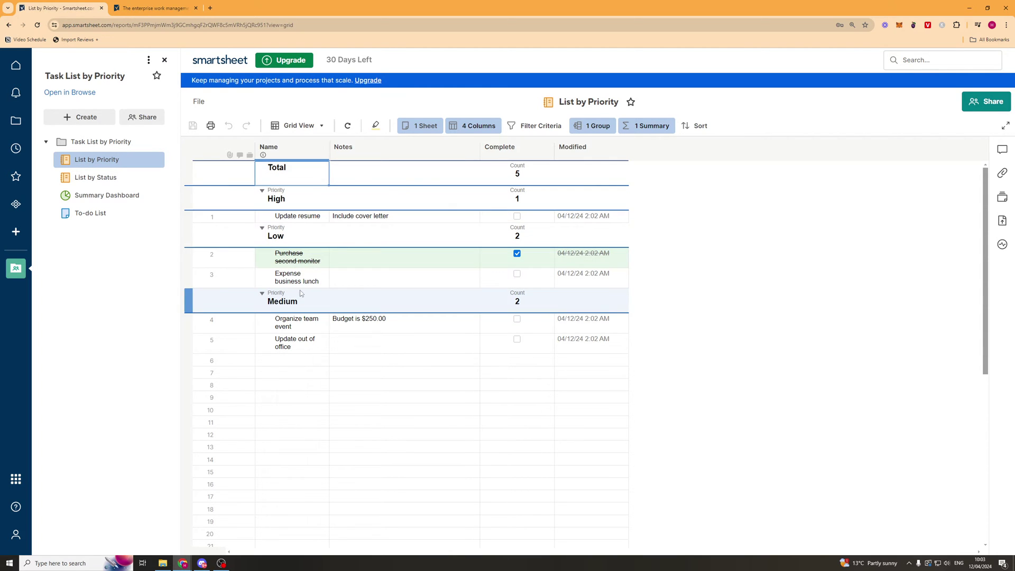
Step: Inspect List by Priority cells: Update resume's note, the Low group count, and Expense business lunch row actions
{"action": "left_click", "coordinate": [300, 216]}
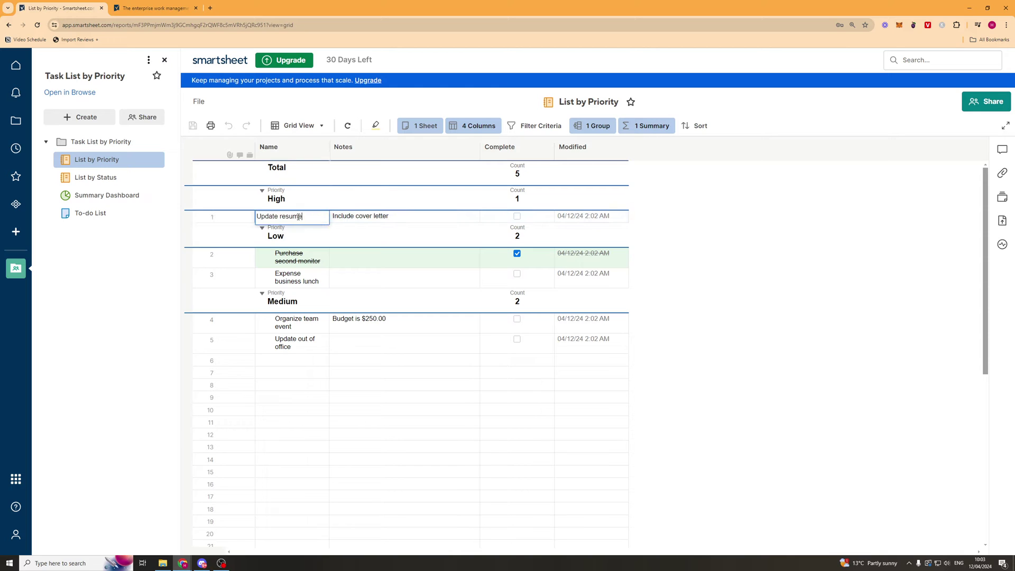
{"action": "key", "text": "Tab"}
{"action": "key", "text": "F2"}
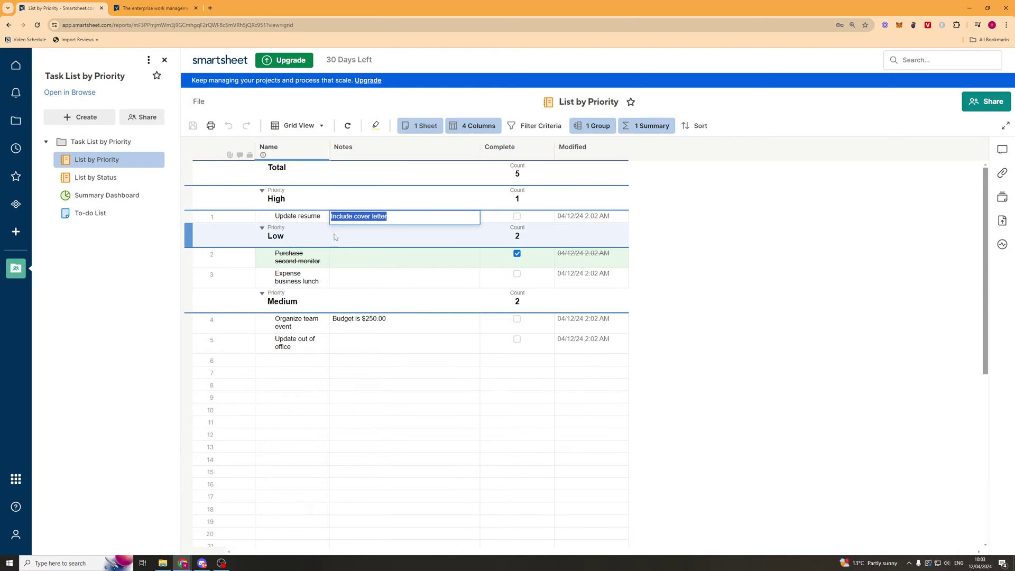
{"action": "double_click", "coordinate": [378, 216]}
{"action": "left_click", "coordinate": [305, 234]}
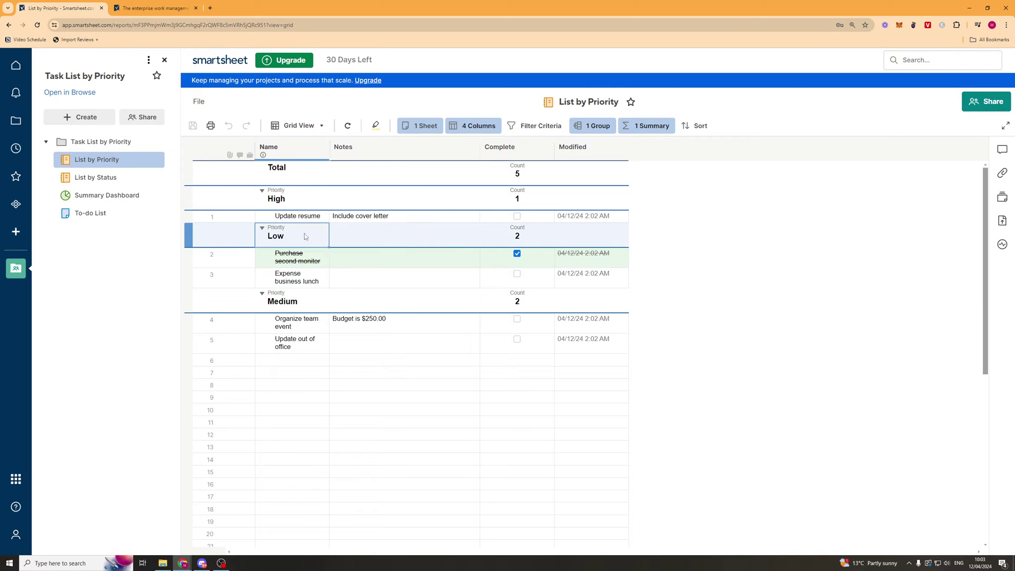
{"action": "left_click", "coordinate": [529, 239]}
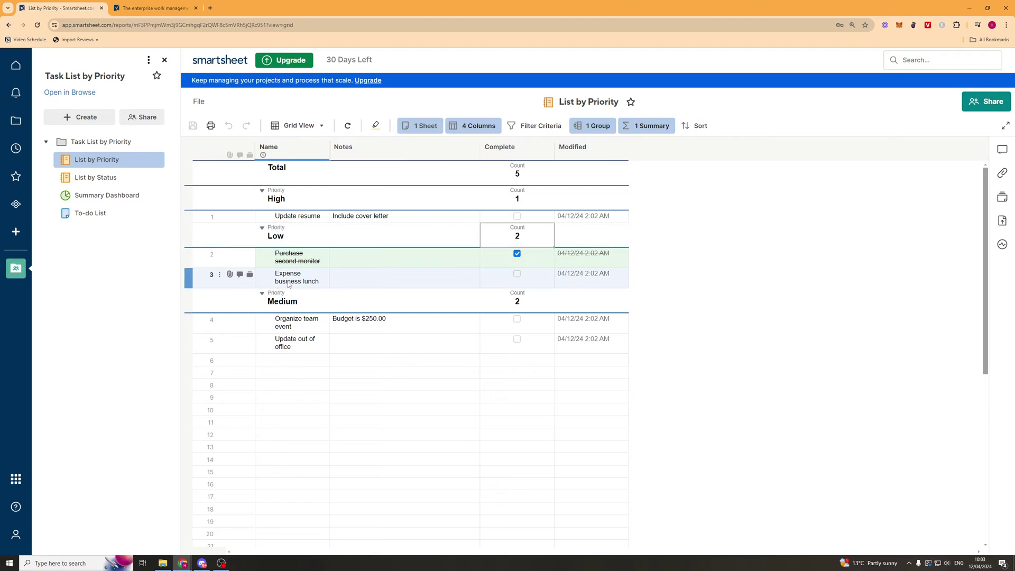
{"action": "left_click", "coordinate": [325, 282]}
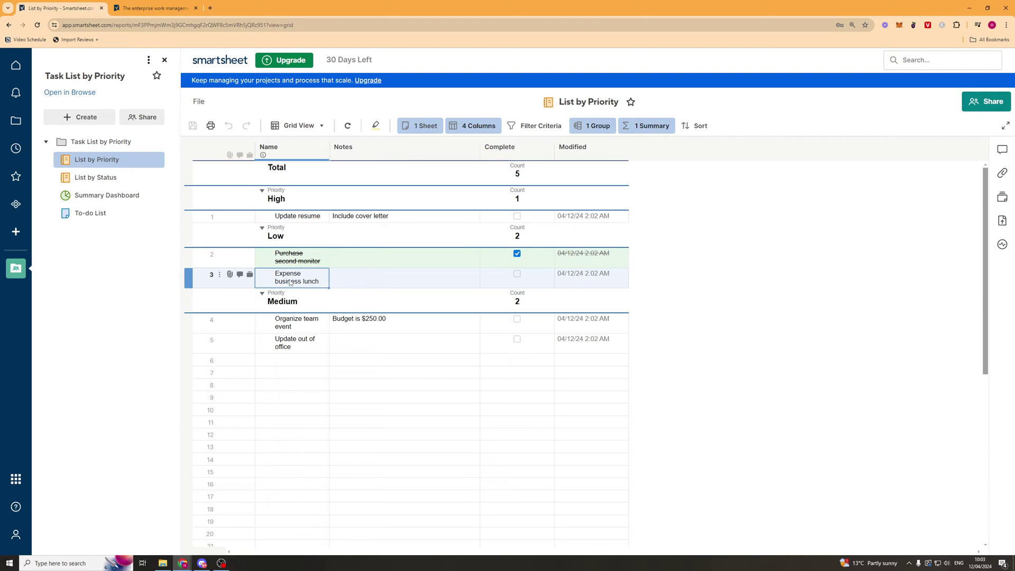
{"action": "right_click", "coordinate": [190, 277]}
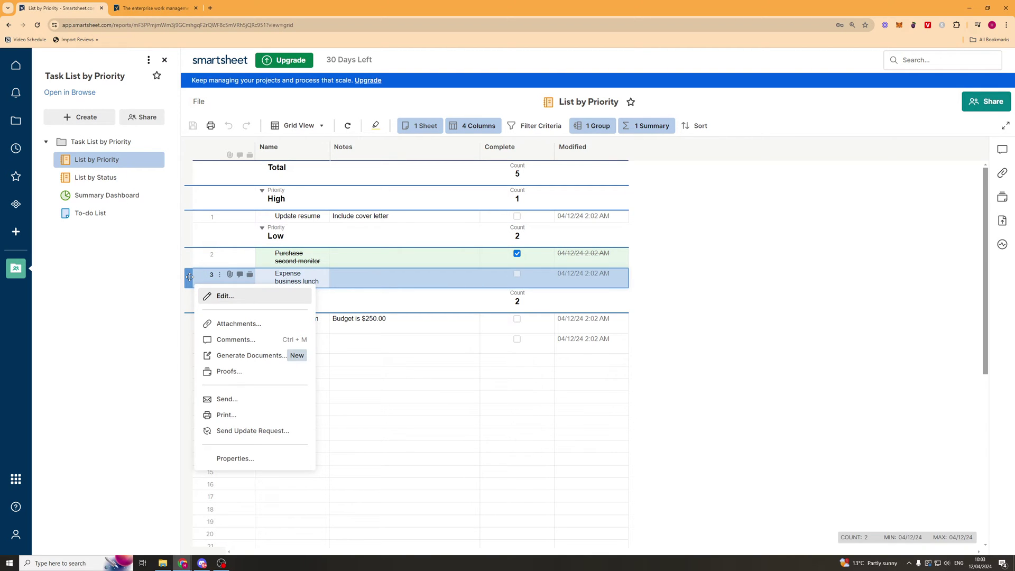
Step: Open the List by Status report and select its Total count
{"action": "left_click", "coordinate": [95, 177]}
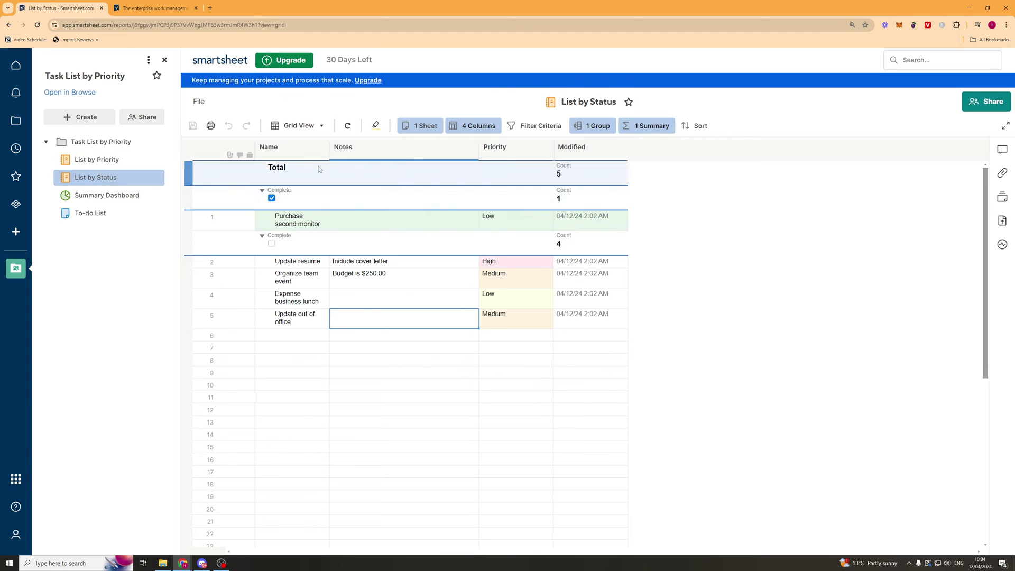
{"action": "double_click", "coordinate": [297, 170]}
{"action": "left_click", "coordinate": [587, 173]}
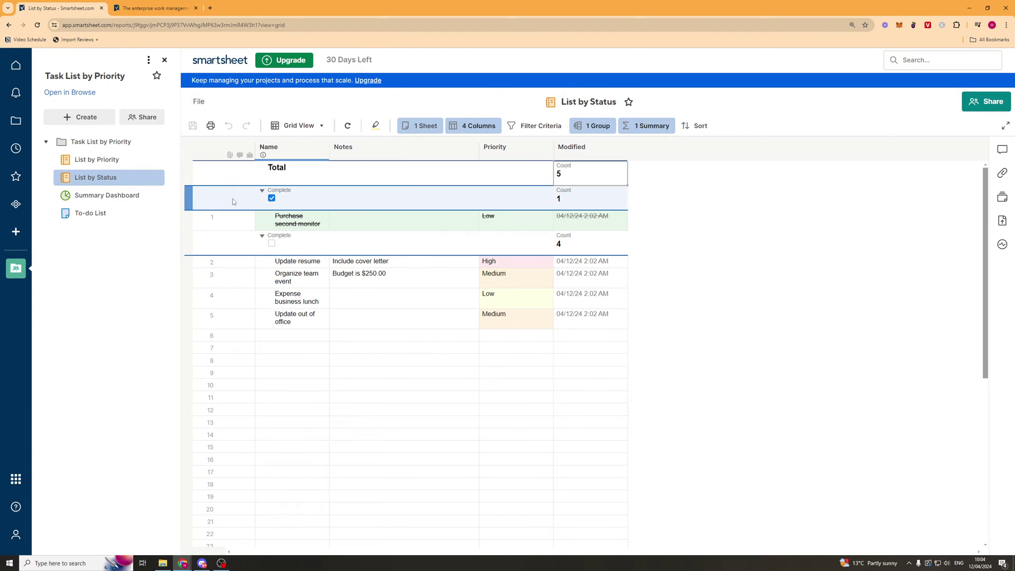
Step: In the To-do List, enter a new task named Compile Invoices in row 6
{"action": "left_click", "coordinate": [86, 214]}
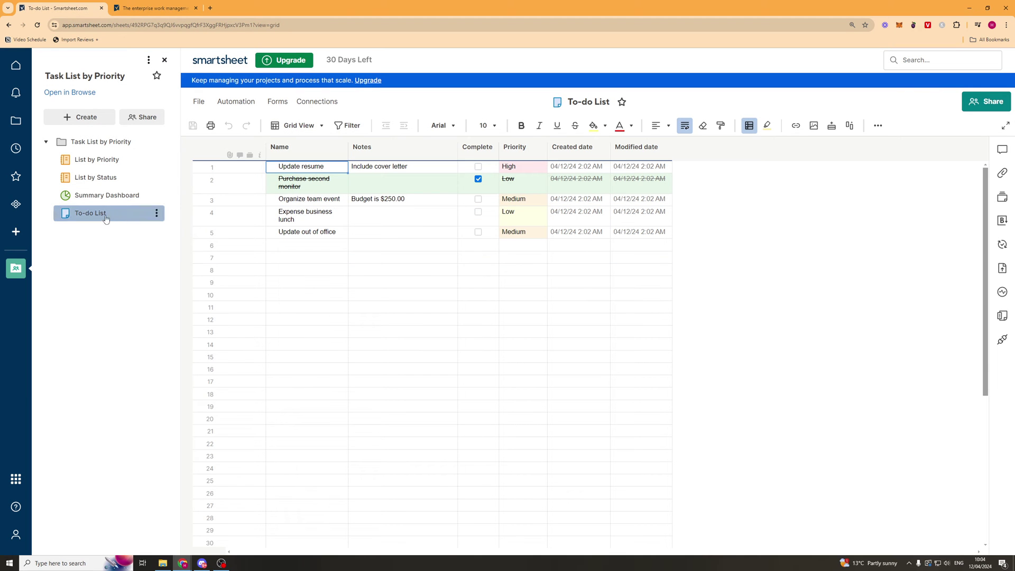
{"action": "left_click", "coordinate": [306, 245]}
{"action": "left_click", "coordinate": [402, 282]}
{"action": "double_click", "coordinate": [279, 244]}
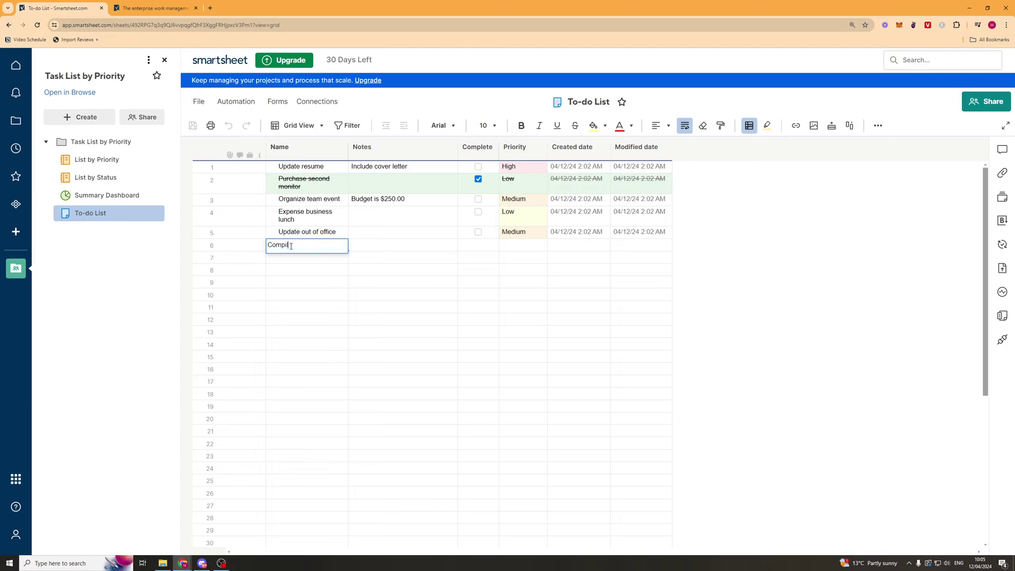
{"action": "type", "text": "Compile Invoices"}
{"action": "key", "text": "Tab"}
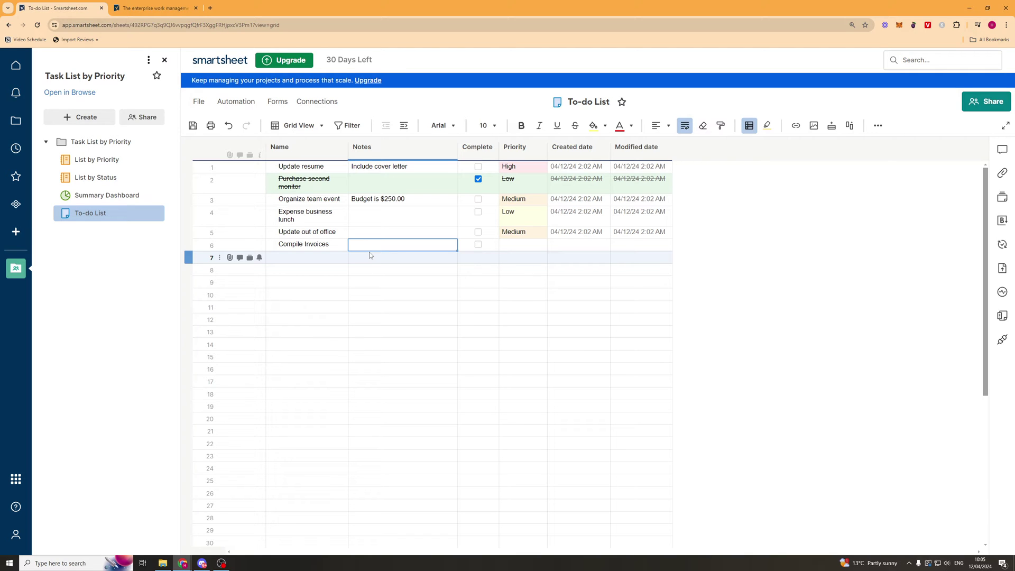
Step: Give the Compile Invoices task the note Under $100 and High priority
{"action": "type", "text": "Under $100"}
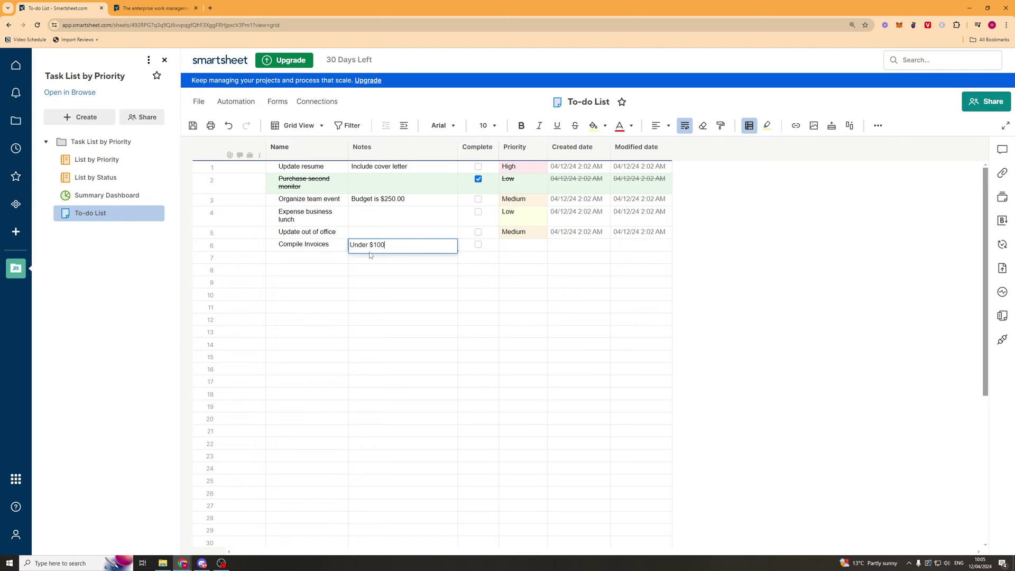
{"action": "key", "text": "Tab"}
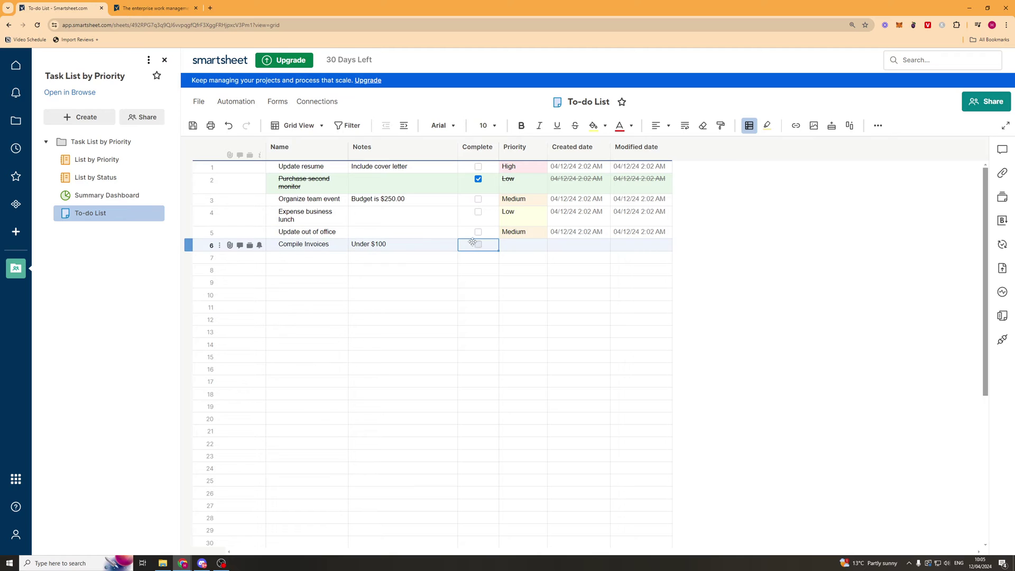
{"action": "left_click", "coordinate": [517, 247]}
{"action": "left_click", "coordinate": [539, 246]}
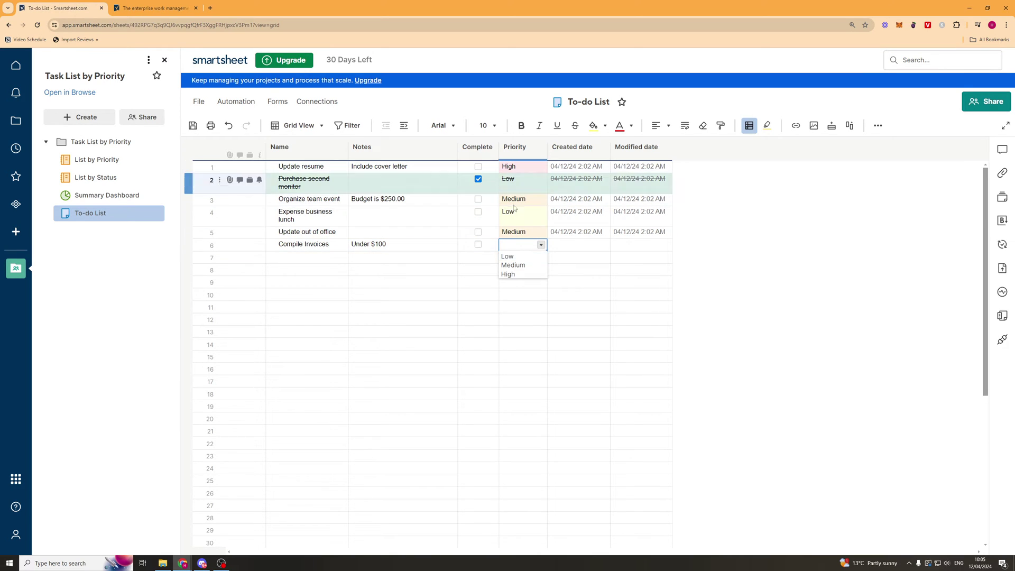
{"action": "left_click", "coordinate": [508, 274]}
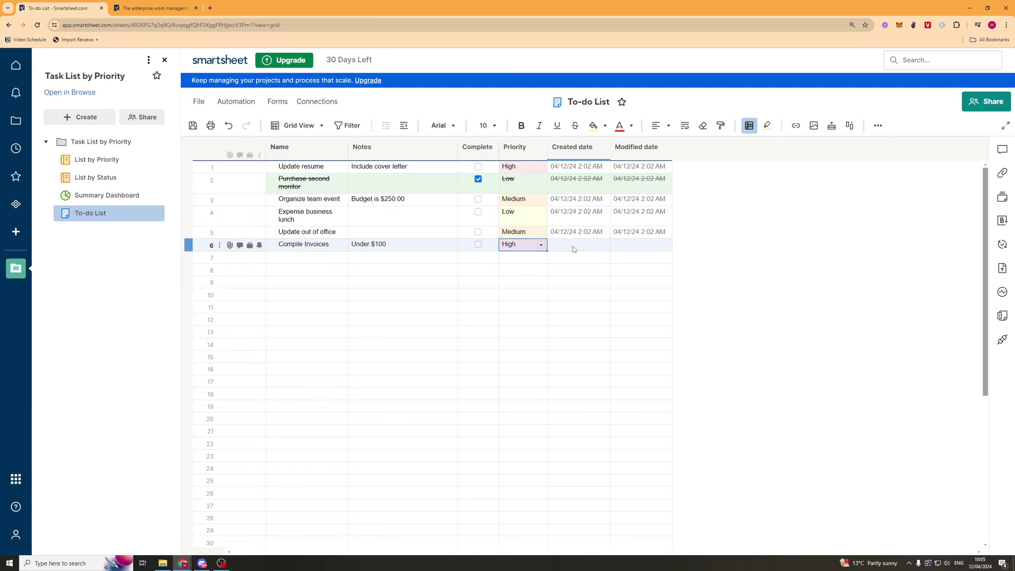
{"action": "left_click", "coordinate": [581, 248]}
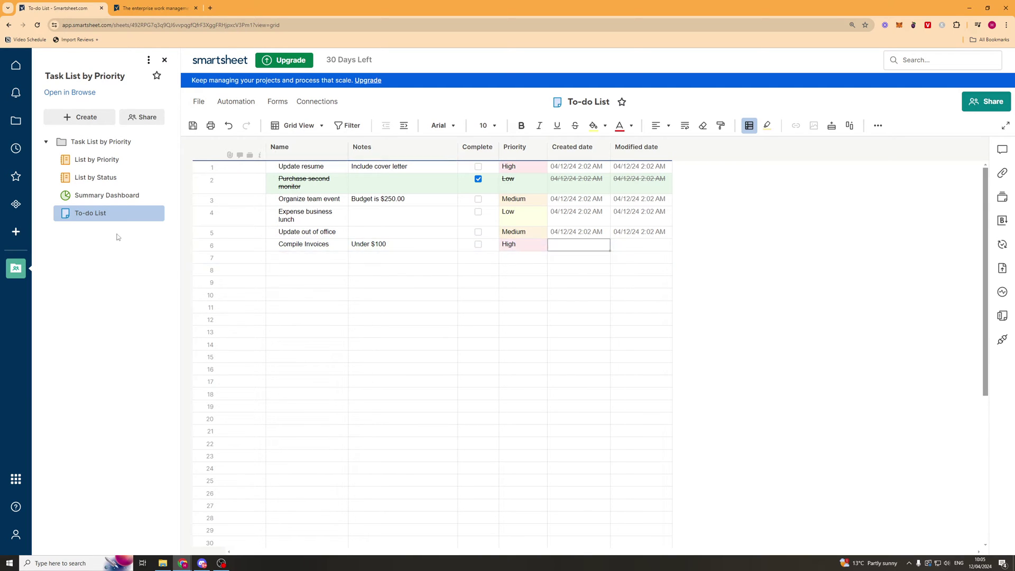
{"action": "left_click", "coordinate": [109, 195]}
Step: Save the sheet changes and review the updated Summary Dashboard
{"action": "left_click", "coordinate": [580, 355]}
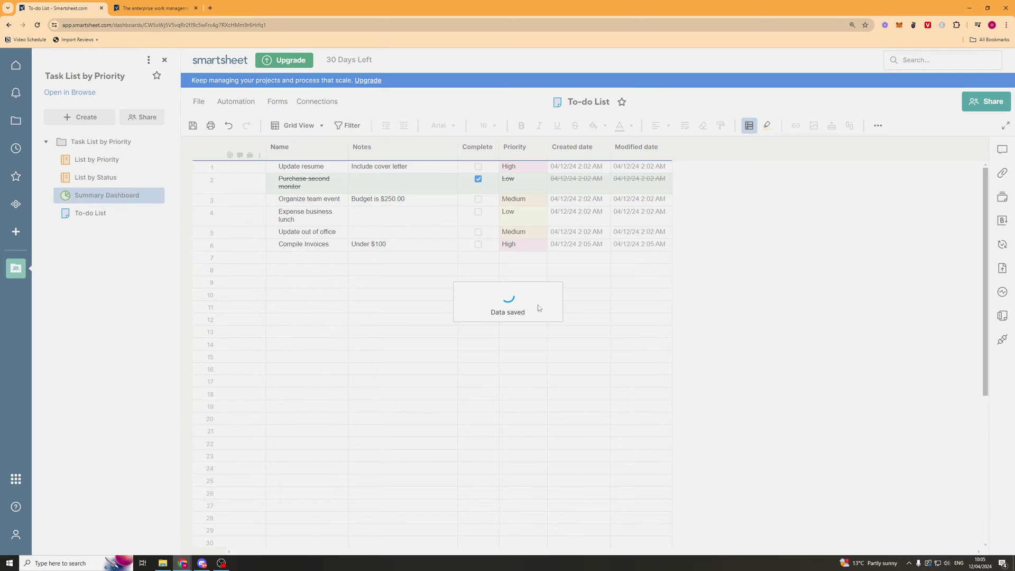
{"action": "scroll", "coordinate": [431, 272], "scroll_direction": "down", "scroll_amount": 5}
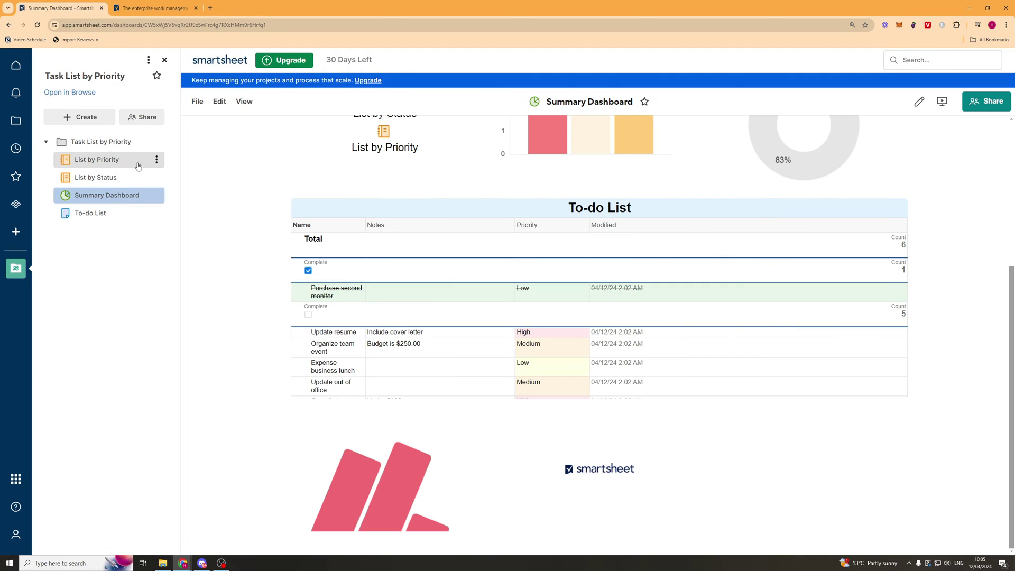
{"action": "scroll", "coordinate": [404, 319], "scroll_direction": "up", "scroll_amount": 2}
{"action": "scroll", "coordinate": [403, 319], "scroll_direction": "down", "scroll_amount": 1}
{"action": "scroll", "coordinate": [452, 334], "scroll_direction": "up", "scroll_amount": 2}
{"action": "scroll", "coordinate": [422, 318], "scroll_direction": "down", "scroll_amount": 3}
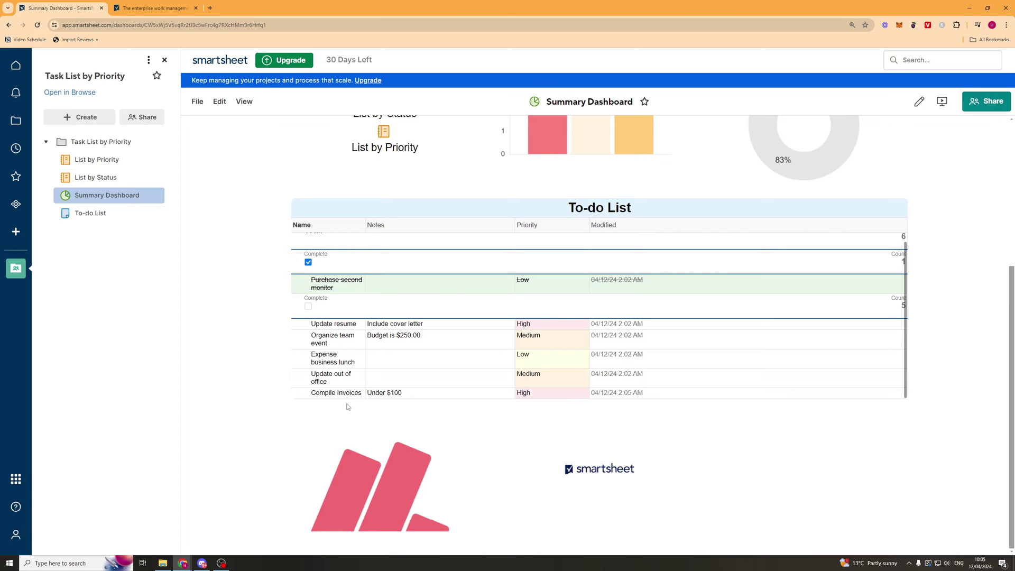
Step: Check the List by Status and List by Priority reports, then return to the Summary Dashboard
{"action": "left_click", "coordinate": [113, 178]}
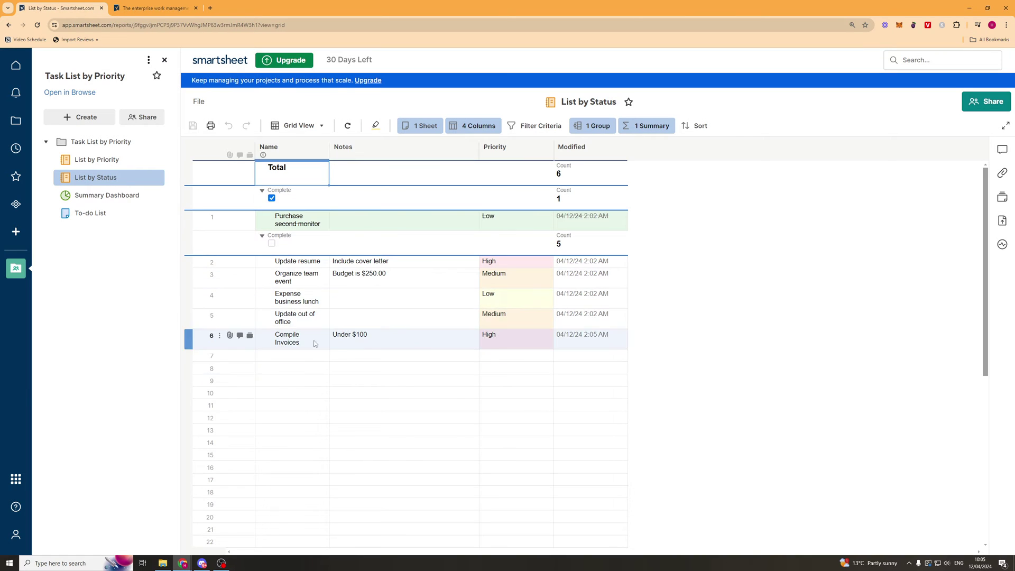
{"action": "left_click", "coordinate": [96, 159]}
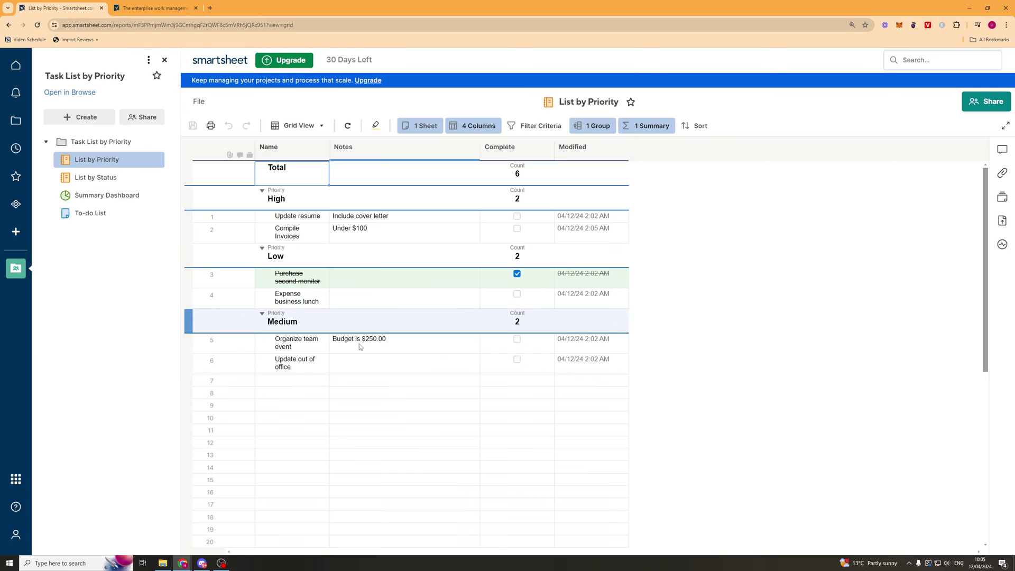
{"action": "left_click", "coordinate": [105, 200]}
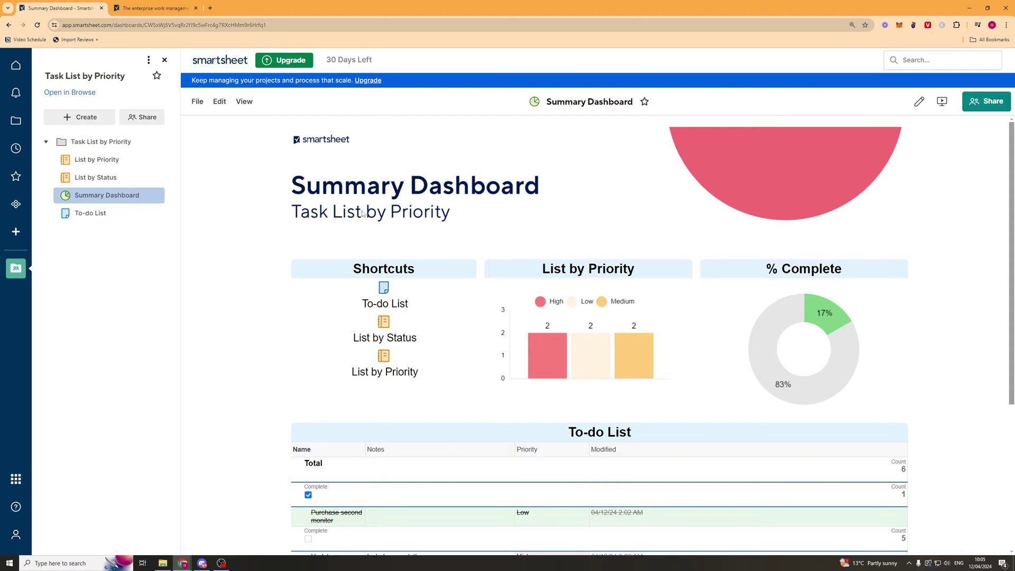
{"action": "scroll", "coordinate": [522, 135], "scroll_direction": "down", "scroll_amount": 5}
{"action": "scroll", "coordinate": [635, 357], "scroll_direction": "up", "scroll_amount": 5}
Step: Present the dashboard full-screen with the panel hidden, follow the List by Status shortcut, then go back
{"action": "left_click", "coordinate": [943, 102]}
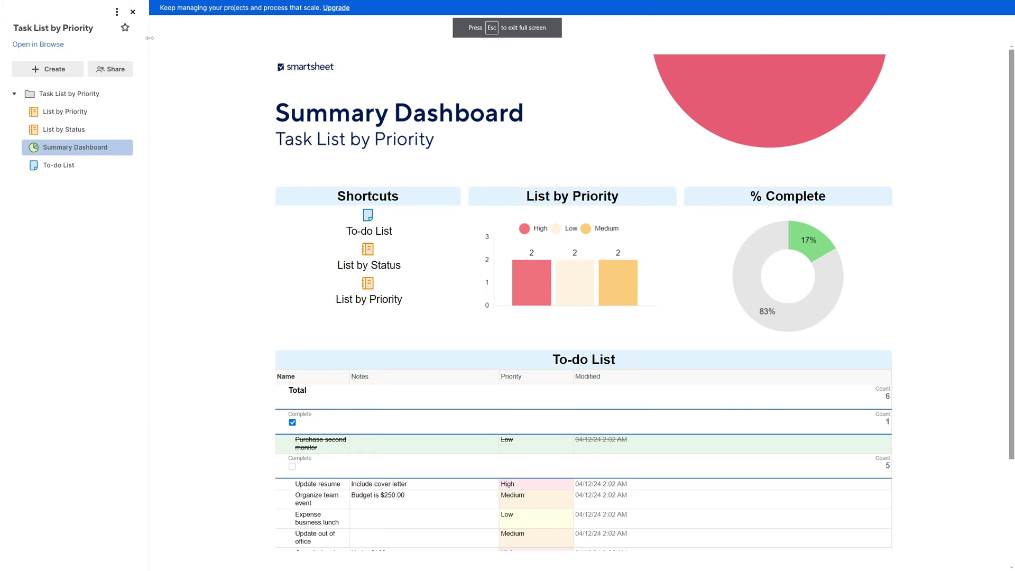
{"action": "left_click", "coordinate": [132, 13]}
{"action": "scroll", "coordinate": [845, 290], "scroll_direction": "down", "scroll_amount": 3}
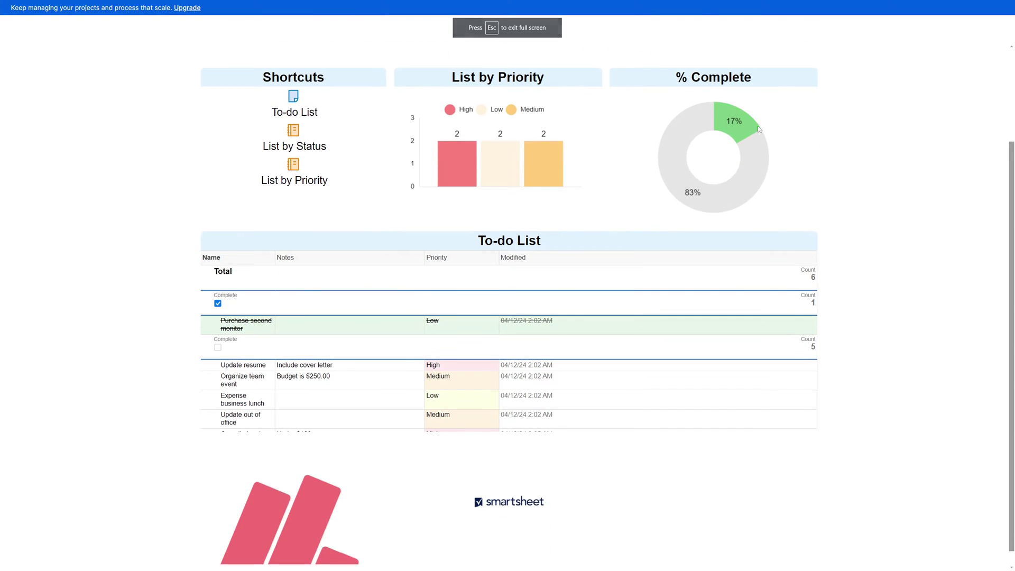
{"action": "scroll", "coordinate": [837, 262], "scroll_direction": "up", "scroll_amount": 3}
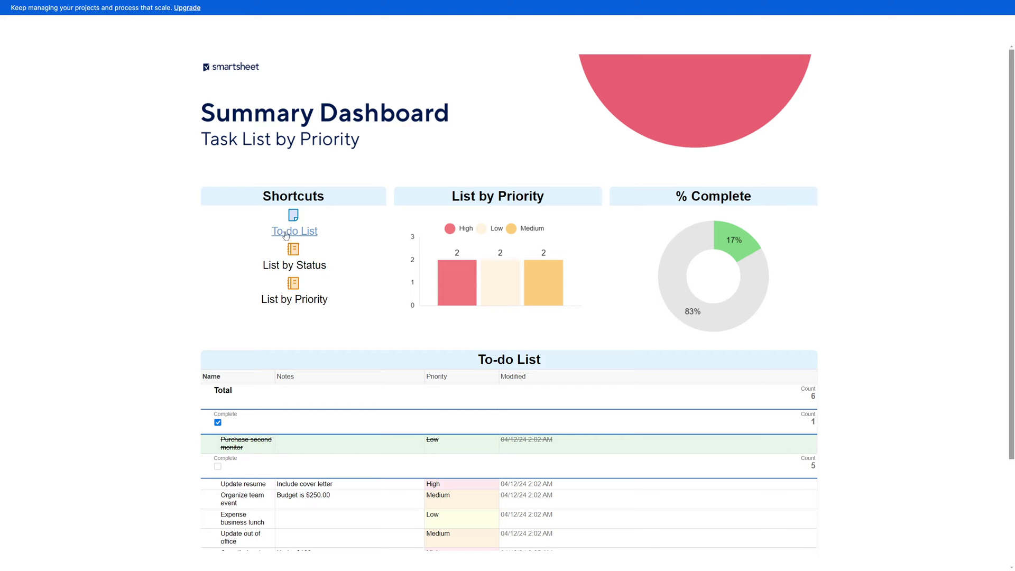
{"action": "scroll", "coordinate": [707, 259], "scroll_direction": "down", "scroll_amount": 3}
{"action": "scroll", "coordinate": [464, 363], "scroll_direction": "down", "scroll_amount": 1}
{"action": "scroll", "coordinate": [380, 316], "scroll_direction": "up", "scroll_amount": 3}
{"action": "left_click", "coordinate": [294, 264]}
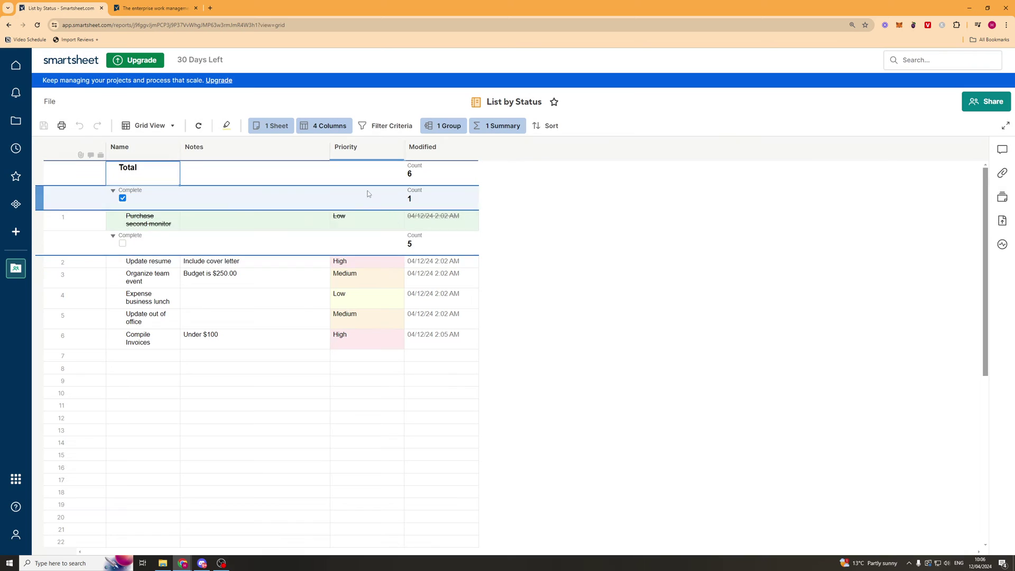
{"action": "left_click", "coordinate": [9, 25]}
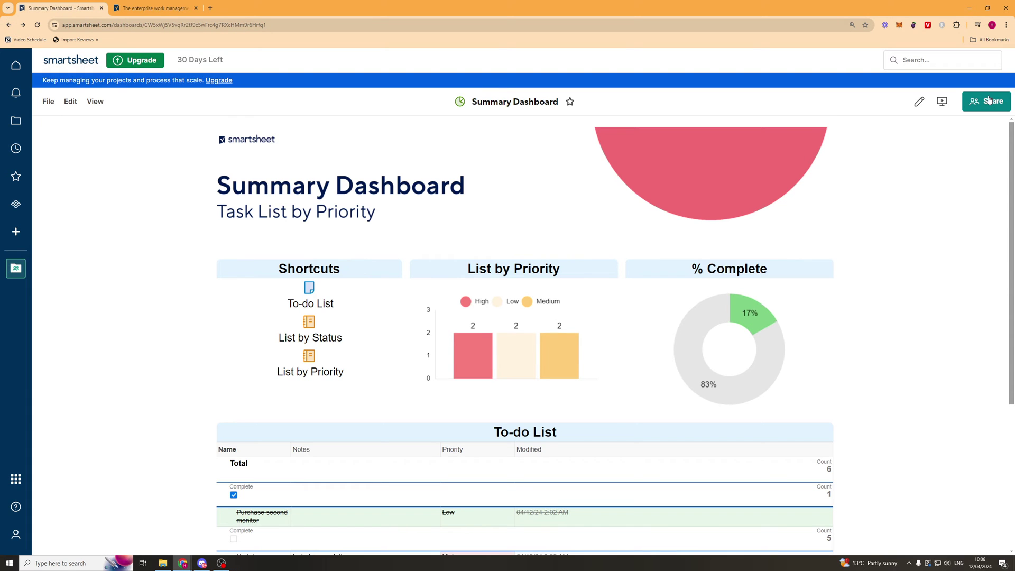
Step: Copy the Summary Dashboard's share link with Viewer permission and close the sharing dialog
{"action": "left_click", "coordinate": [988, 101]}
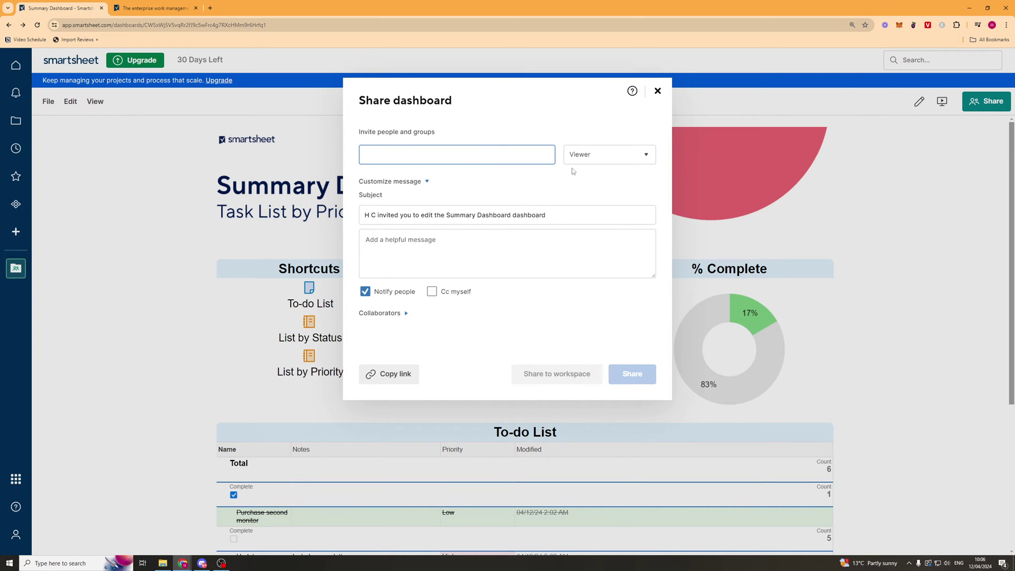
{"action": "left_click", "coordinate": [627, 157]}
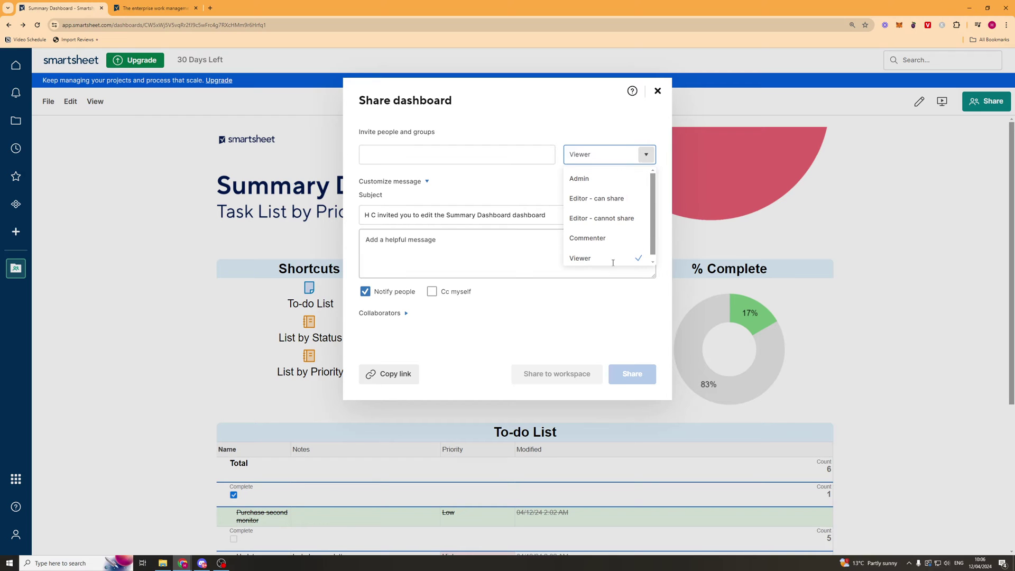
{"action": "scroll", "coordinate": [608, 214], "scroll_direction": "down", "scroll_amount": 1}
{"action": "left_click", "coordinate": [520, 118]}
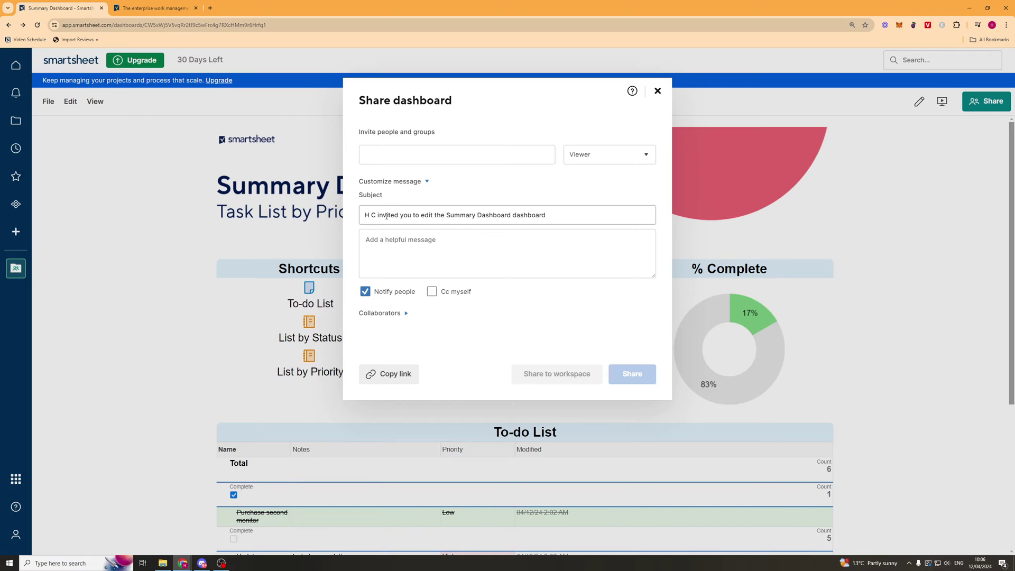
{"action": "left_click", "coordinate": [401, 374]}
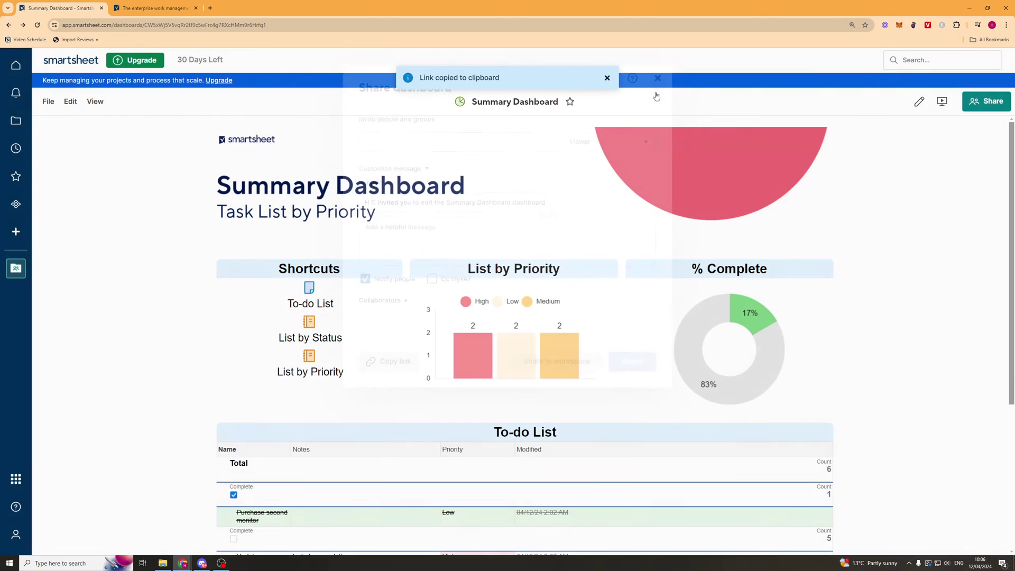
{"action": "left_click", "coordinate": [657, 91]}
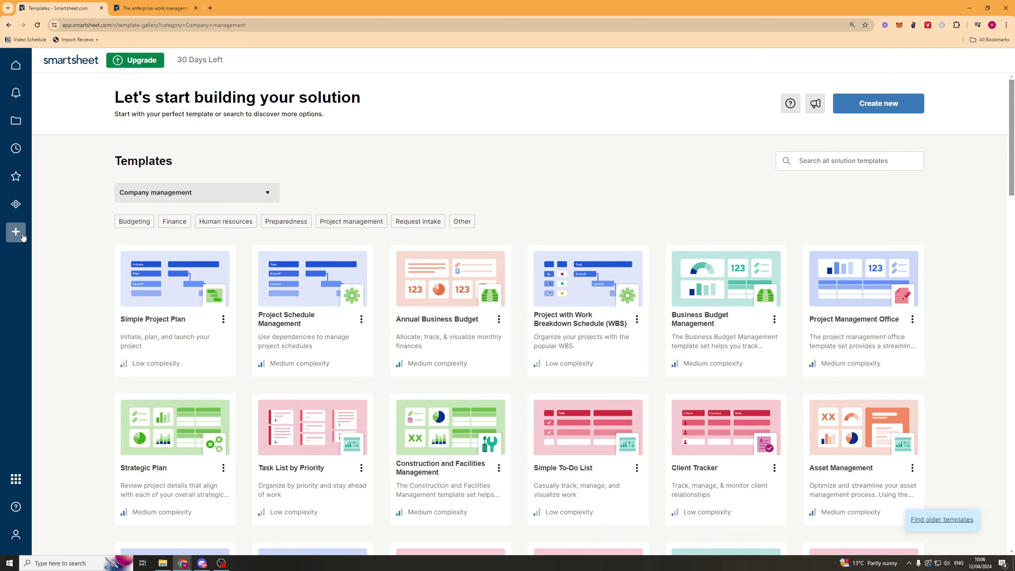
Step: Switch the gallery to All templates and open the Vendor Portfolio & Contract Management template details
{"action": "left_click", "coordinate": [214, 192]}
{"action": "left_click", "coordinate": [158, 216]}
{"action": "scroll", "coordinate": [405, 221], "scroll_direction": "down", "scroll_amount": 5}
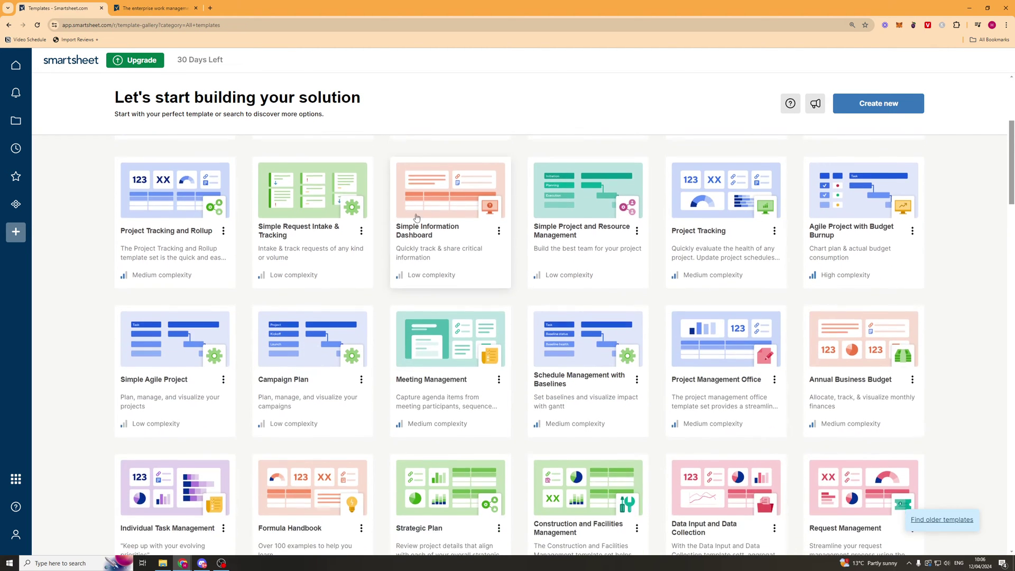
{"action": "scroll", "coordinate": [406, 221], "scroll_direction": "down", "scroll_amount": 2}
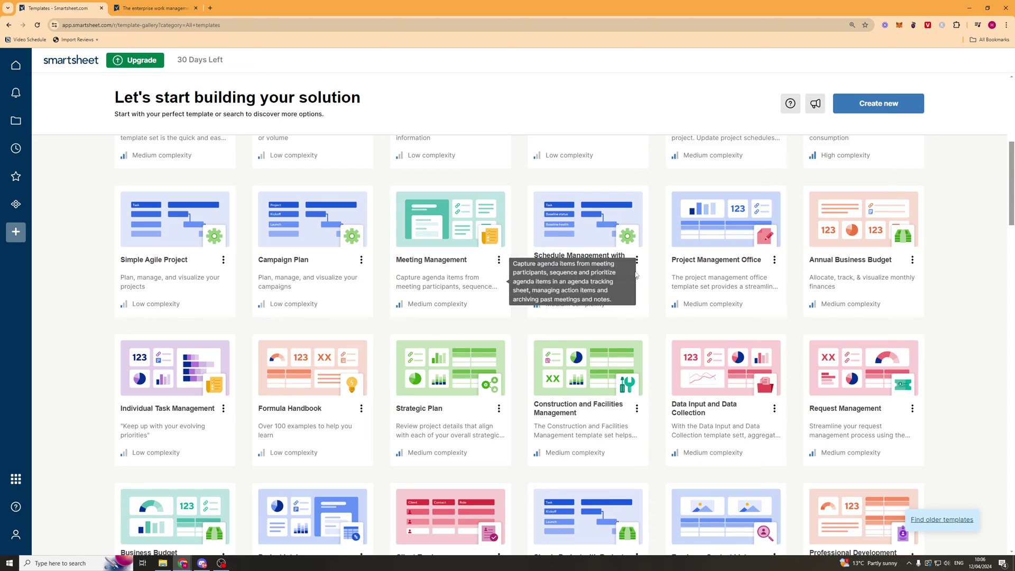
{"action": "scroll", "coordinate": [582, 264], "scroll_direction": "down", "scroll_amount": 4}
{"action": "scroll", "coordinate": [111, 221], "scroll_direction": "down", "scroll_amount": 2}
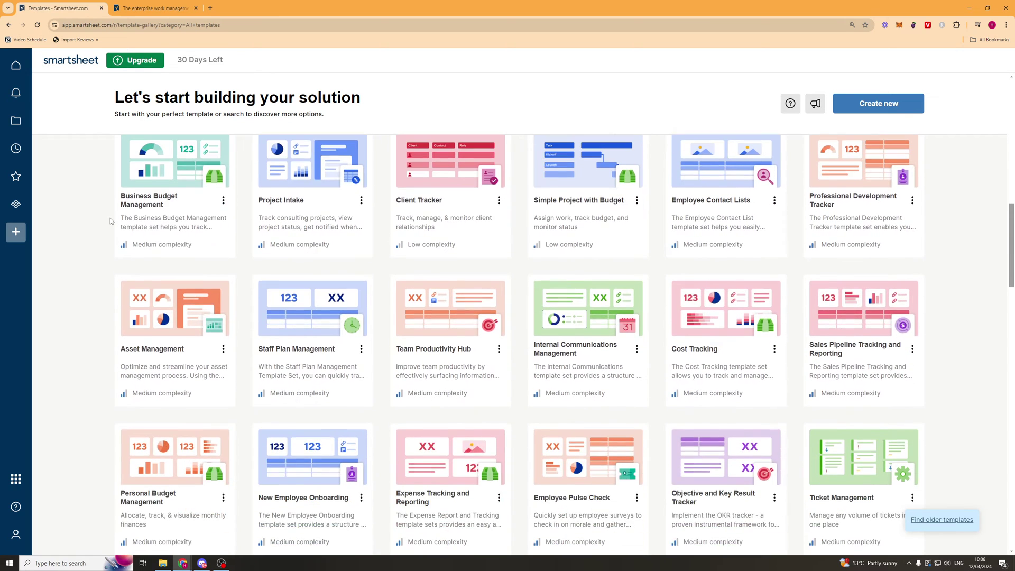
{"action": "scroll", "coordinate": [91, 262], "scroll_direction": "down", "scroll_amount": 2}
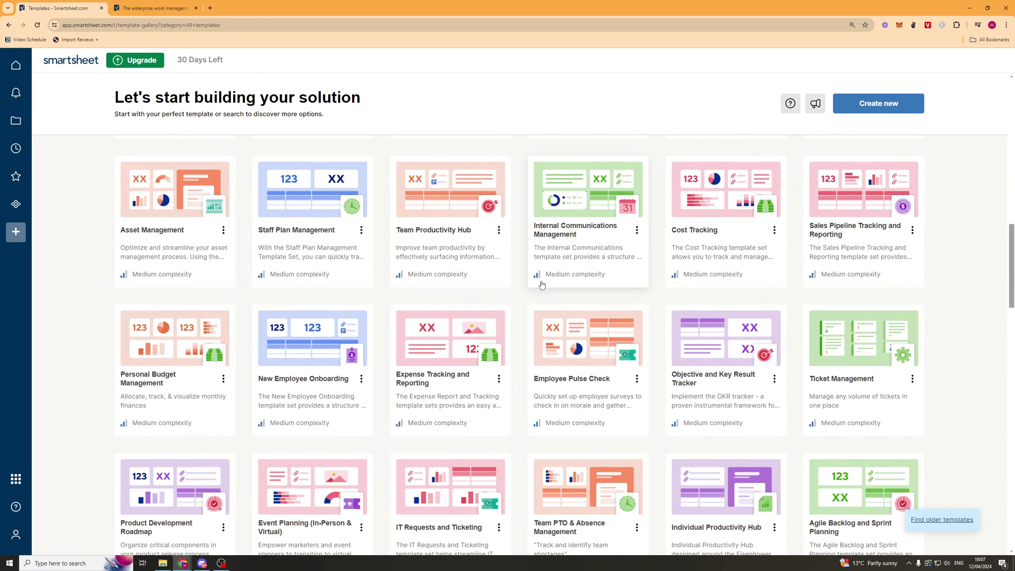
{"action": "scroll", "coordinate": [571, 279], "scroll_direction": "down", "scroll_amount": 11}
{"action": "scroll", "coordinate": [943, 246], "scroll_direction": "down", "scroll_amount": 9}
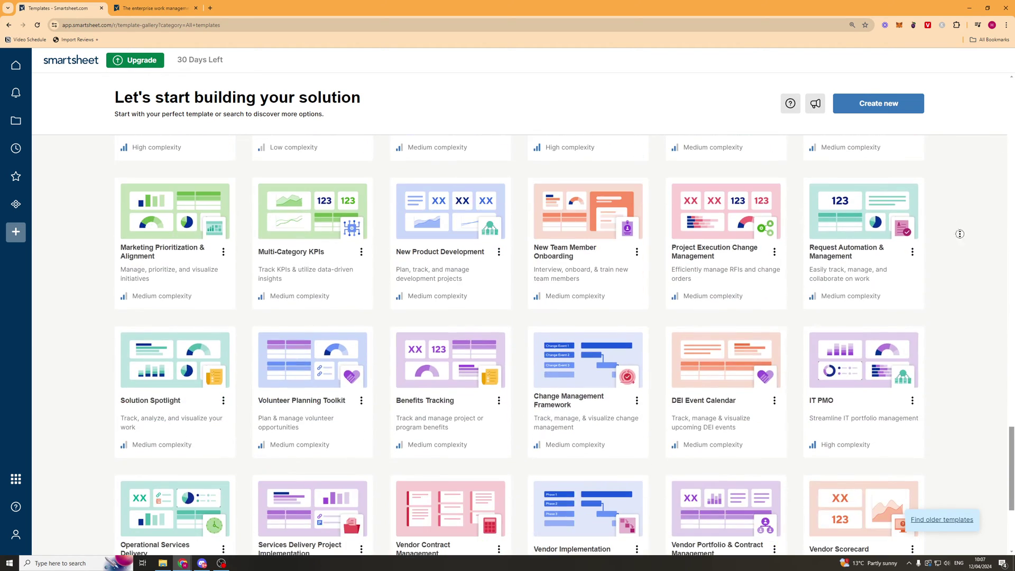
{"action": "scroll", "coordinate": [580, 249], "scroll_direction": "up", "scroll_amount": 20}
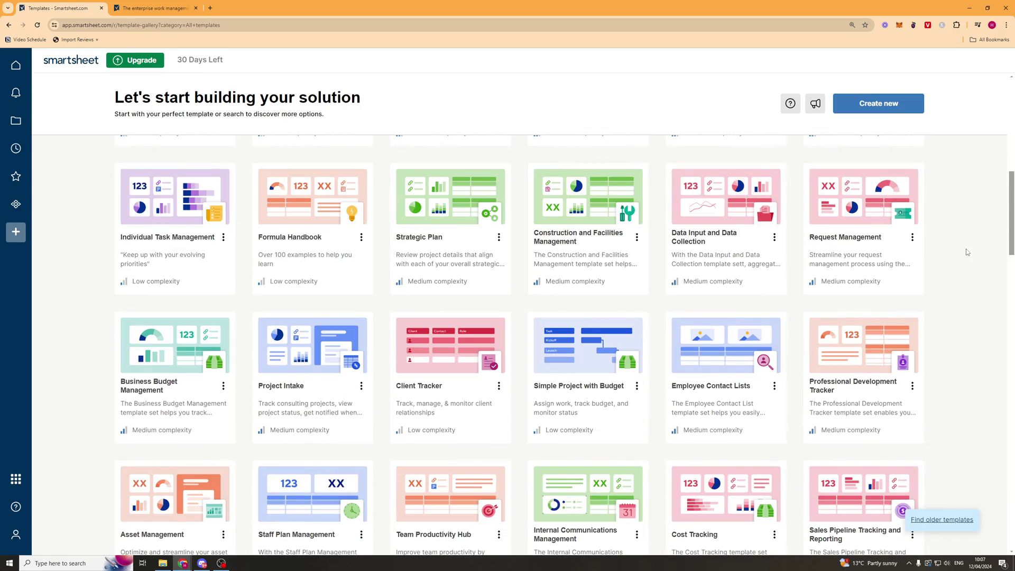
{"action": "scroll", "coordinate": [967, 252], "scroll_direction": "down", "scroll_amount": 20}
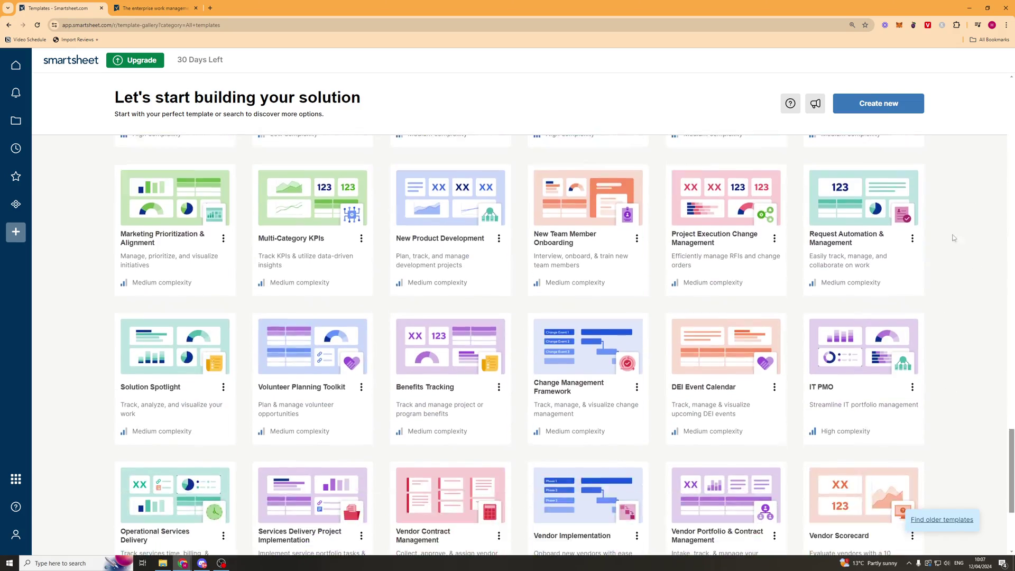
{"action": "scroll", "coordinate": [958, 209], "scroll_direction": "down", "scroll_amount": 2}
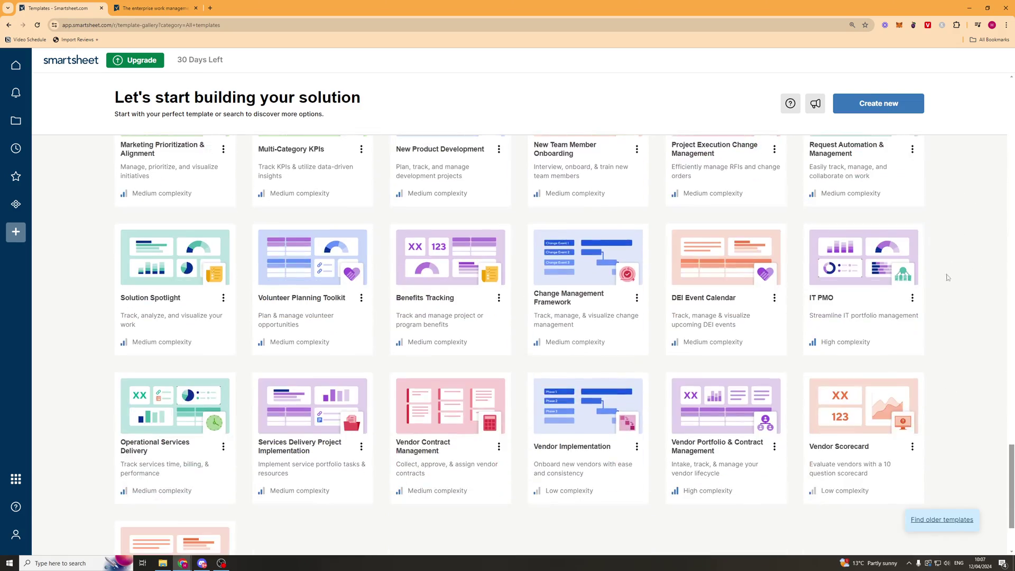
{"action": "left_click", "coordinate": [709, 443]}
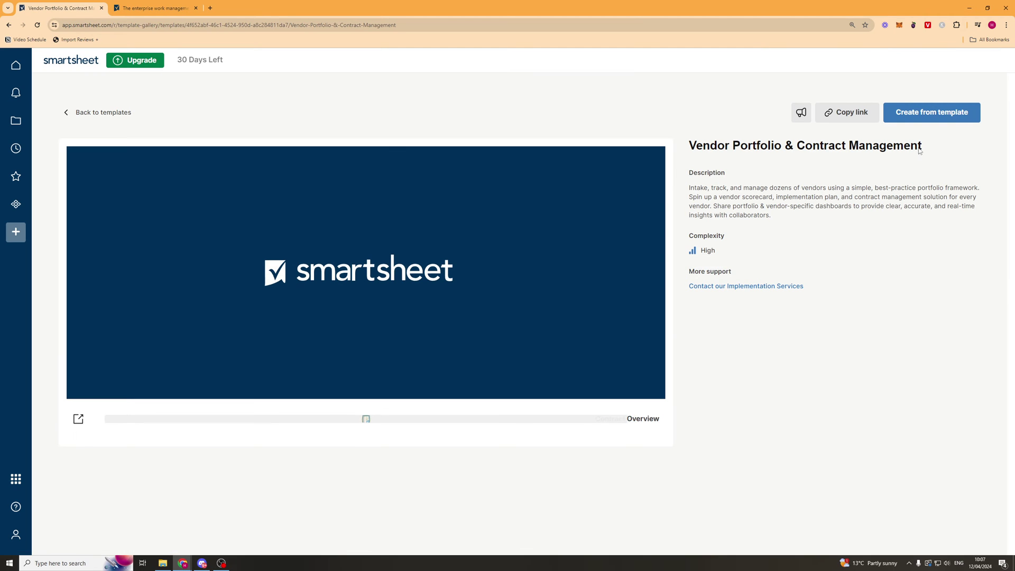
Step: Create the vendor solution from the template, then open Pending Contracts and select row 3's Document ID
{"action": "left_click", "coordinate": [919, 124]}
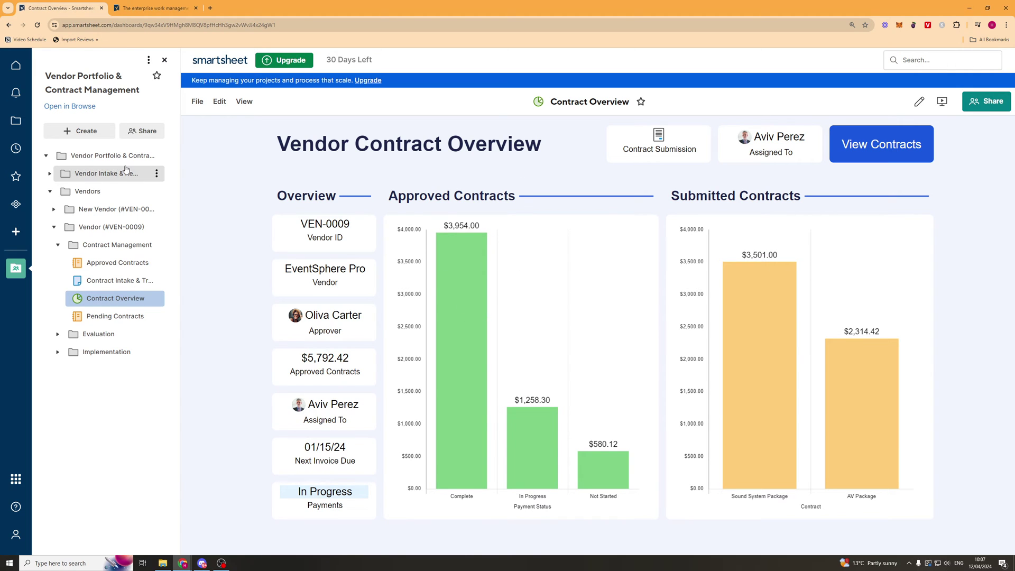
{"action": "left_click", "coordinate": [113, 317]}
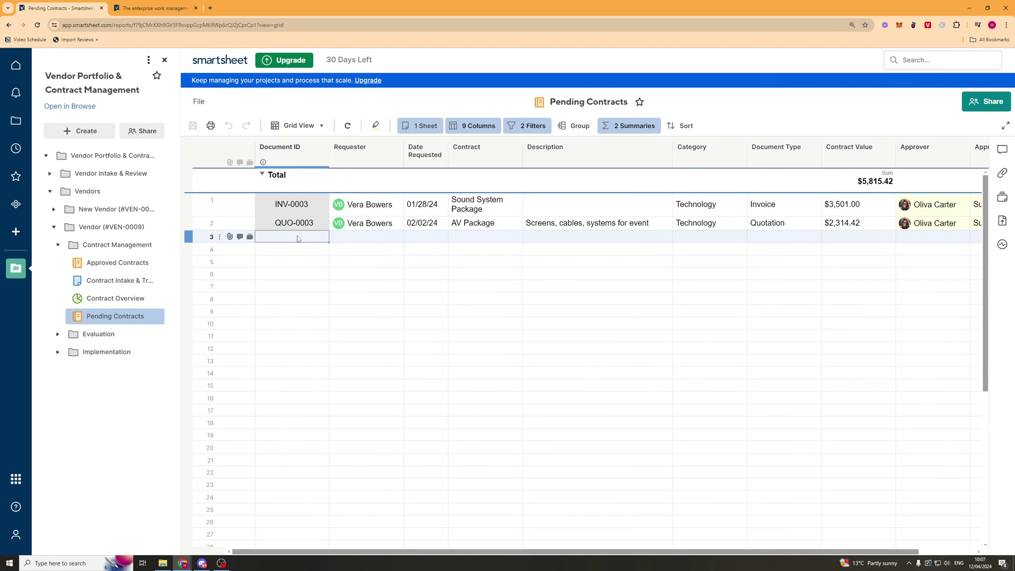
{"action": "left_click", "coordinate": [343, 238]}
{"action": "left_click", "coordinate": [320, 236]}
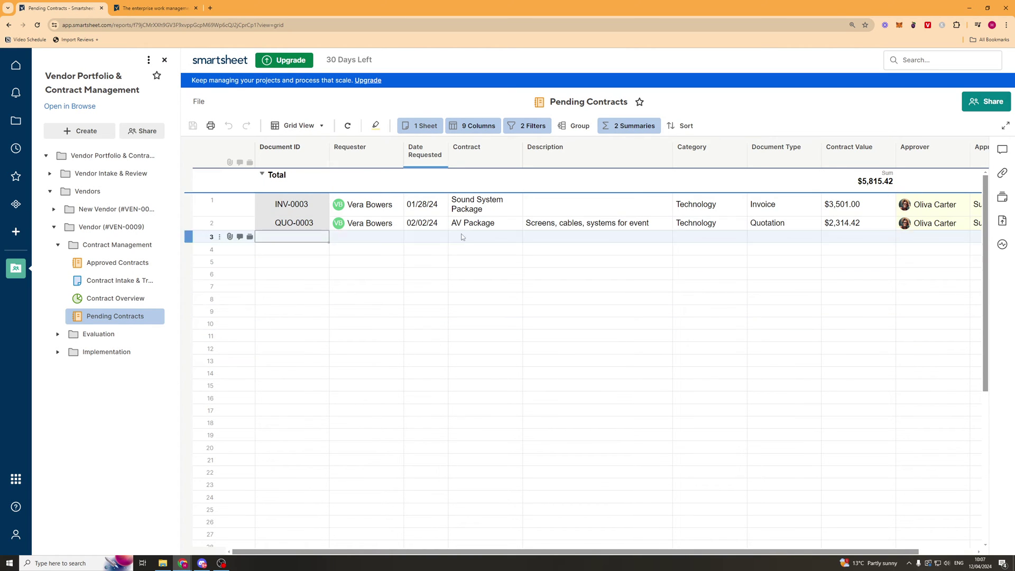
Step: Inspect row 8's Contract, Requester, Date Requested and Description cells in Contract Intake & Tracking, then open Contract Overview
{"action": "left_click", "coordinate": [86, 279]}
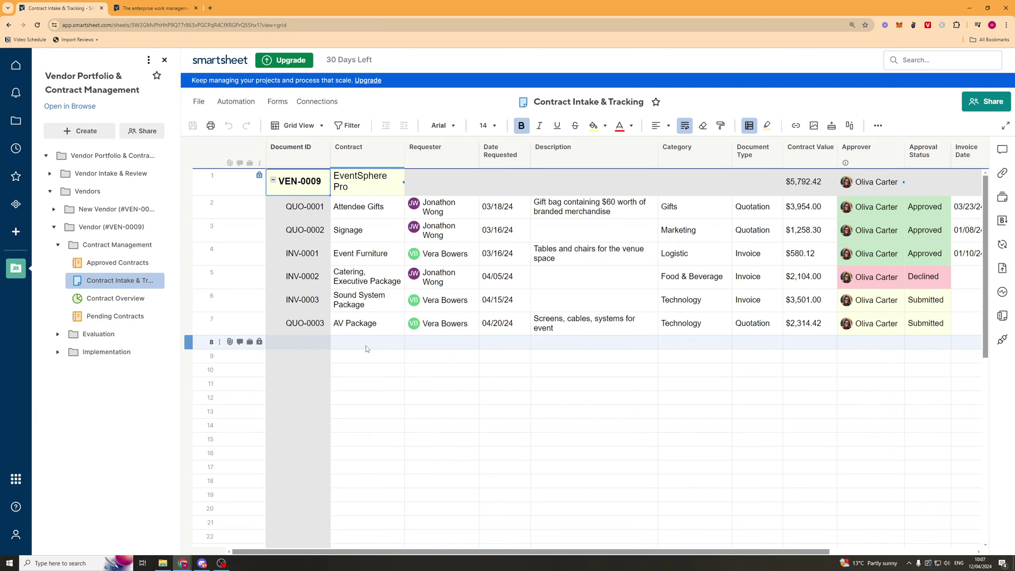
{"action": "left_click", "coordinate": [391, 344]}
{"action": "type", "text": "f"}
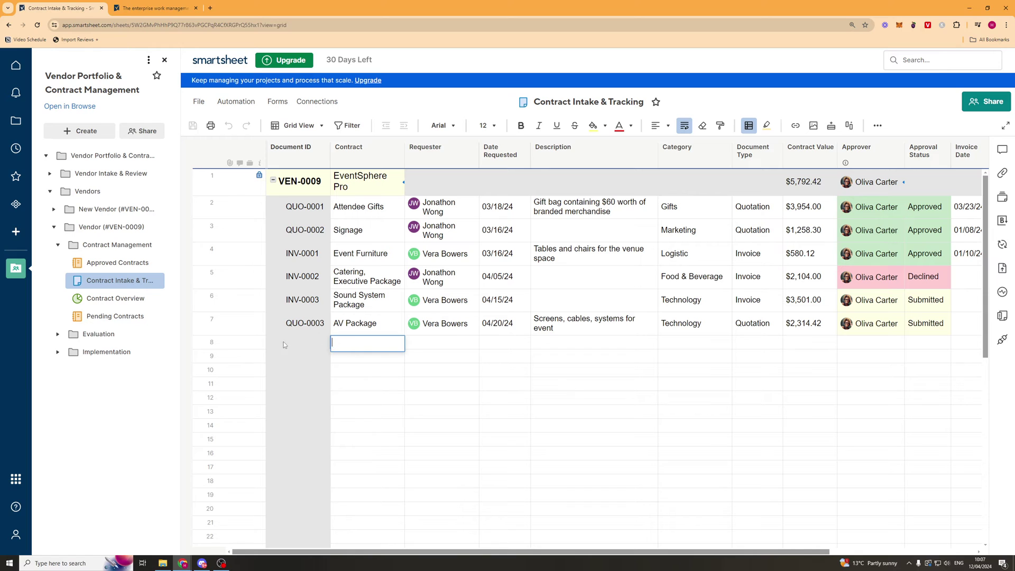
{"action": "left_click", "coordinate": [433, 346]}
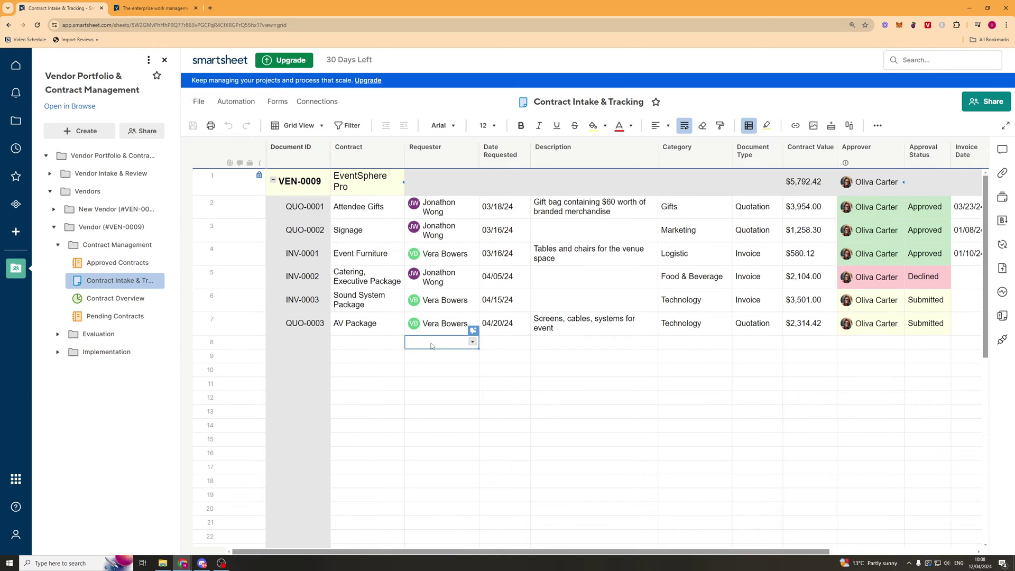
{"action": "left_click", "coordinate": [473, 341]}
{"action": "left_click", "coordinate": [505, 350]}
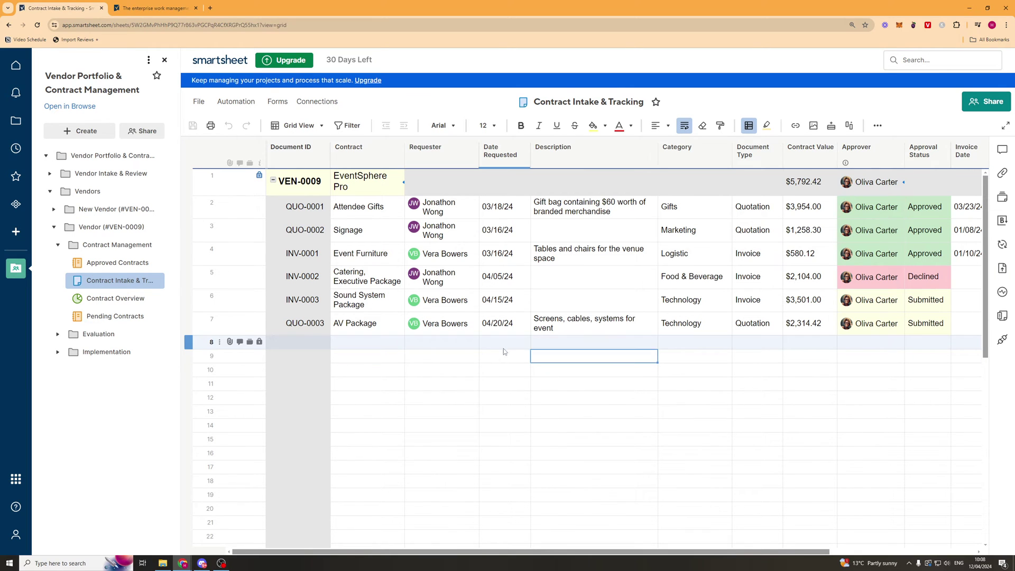
{"action": "left_click", "coordinate": [472, 343]}
{"action": "scroll", "coordinate": [476, 423], "scroll_direction": "down", "scroll_amount": 2}
{"action": "left_click", "coordinate": [594, 383]}
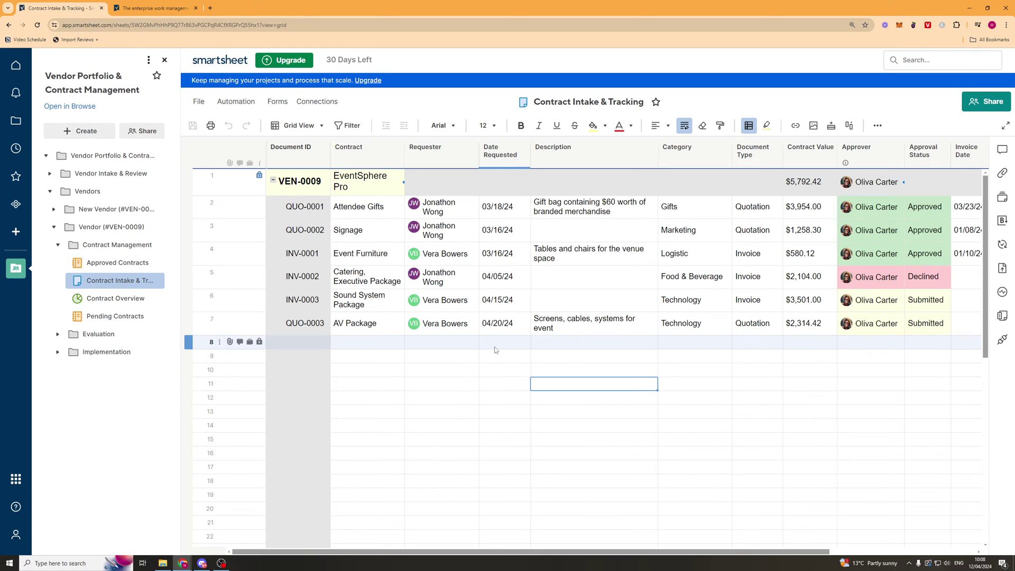
{"action": "left_click", "coordinate": [495, 348]}
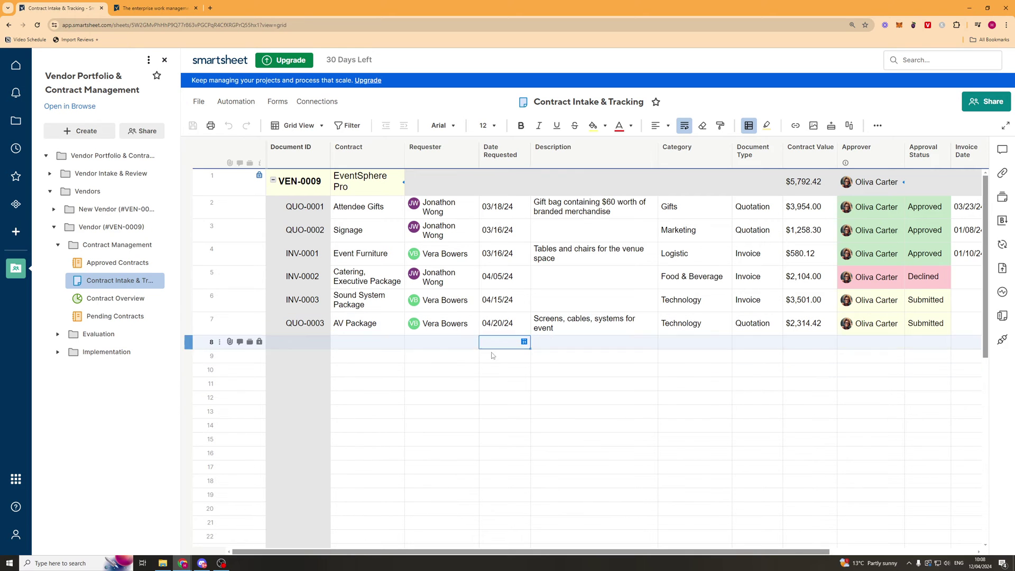
{"action": "left_click", "coordinate": [565, 345]}
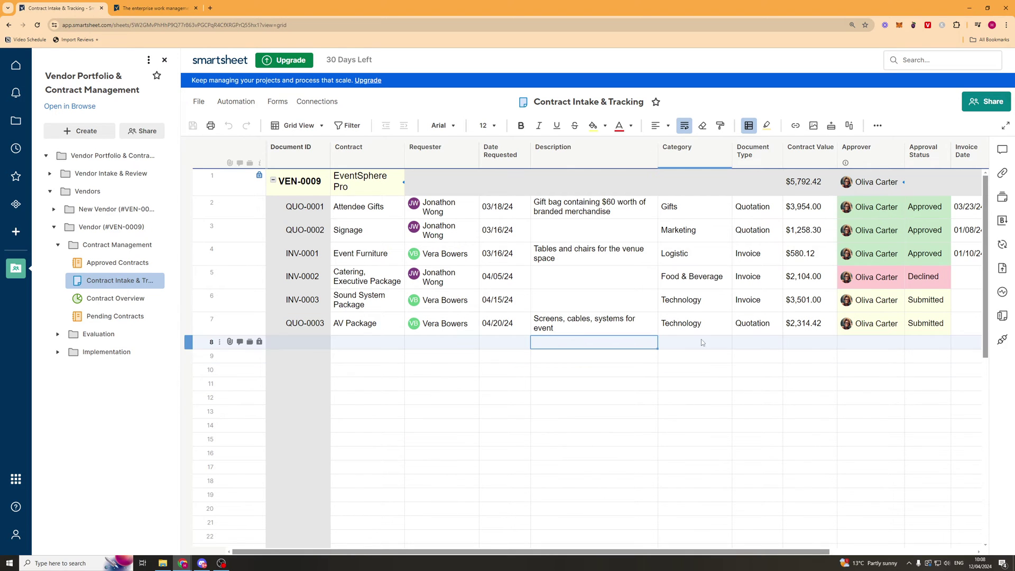
{"action": "left_click", "coordinate": [115, 298]}
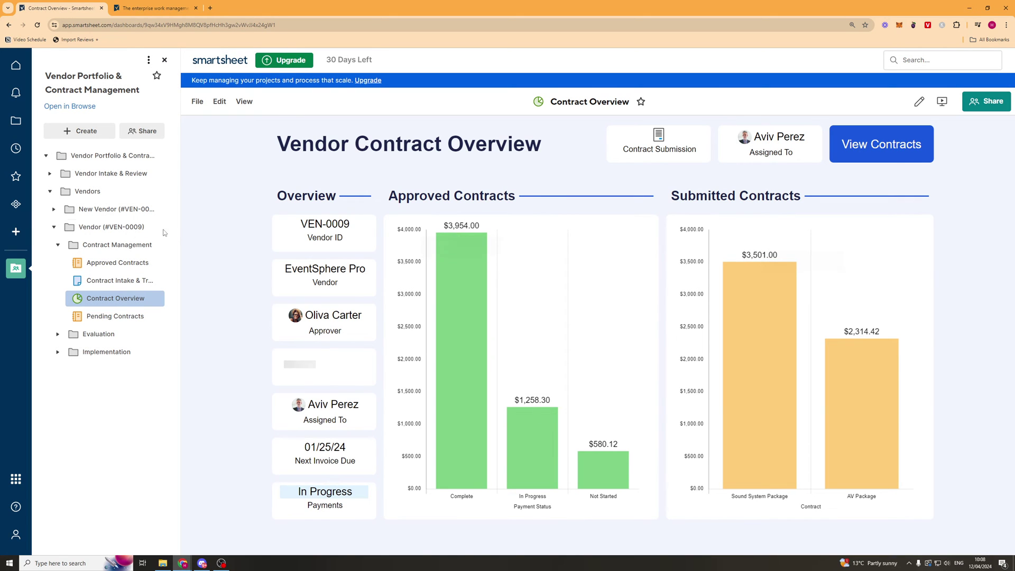
Step: Browse the Vendor, New Vendor and Contract Management folders in the navigation tree
{"action": "left_click", "coordinate": [54, 227]}
{"action": "left_click", "coordinate": [54, 227]}
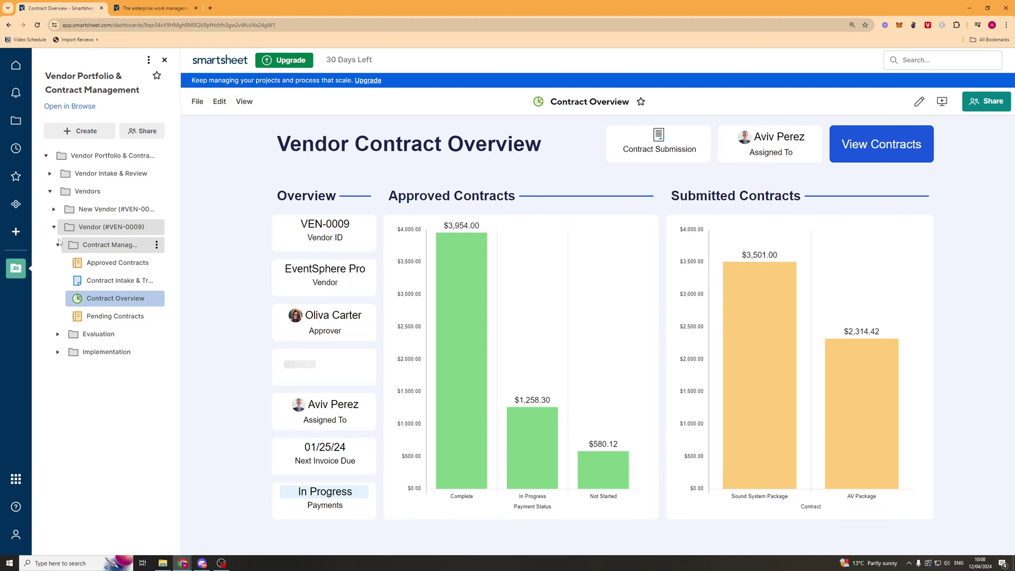
{"action": "left_click", "coordinate": [54, 209]}
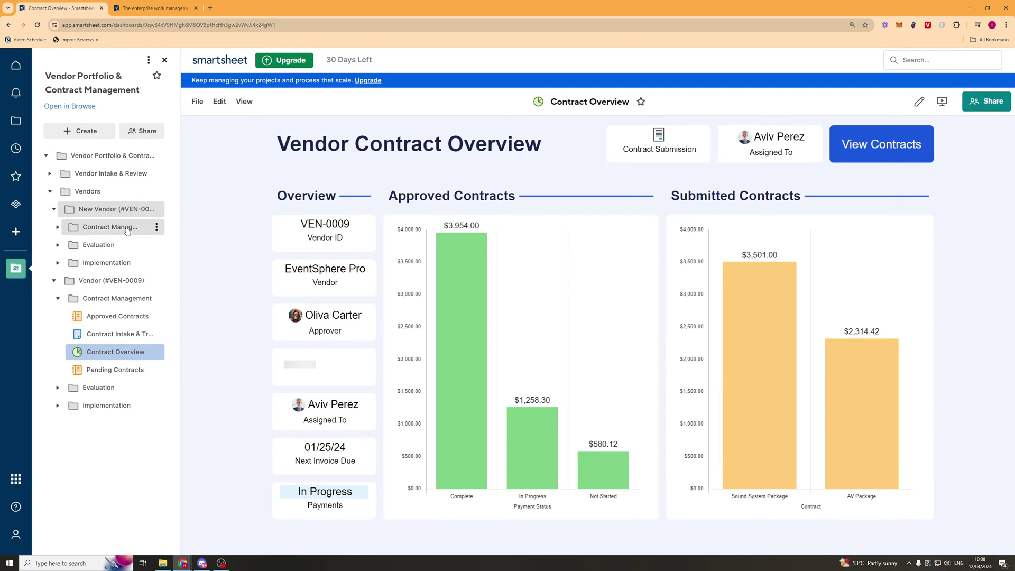
{"action": "left_click", "coordinate": [126, 228]}
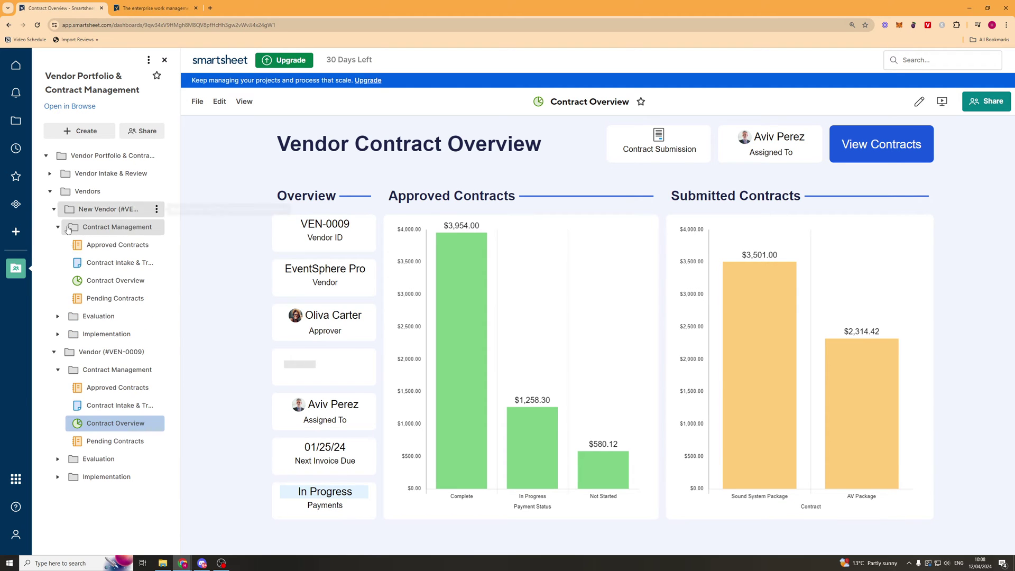
Step: Open the Active by Department & Category report under Vendor Intake & Review and scroll through it
{"action": "left_click", "coordinate": [50, 174]}
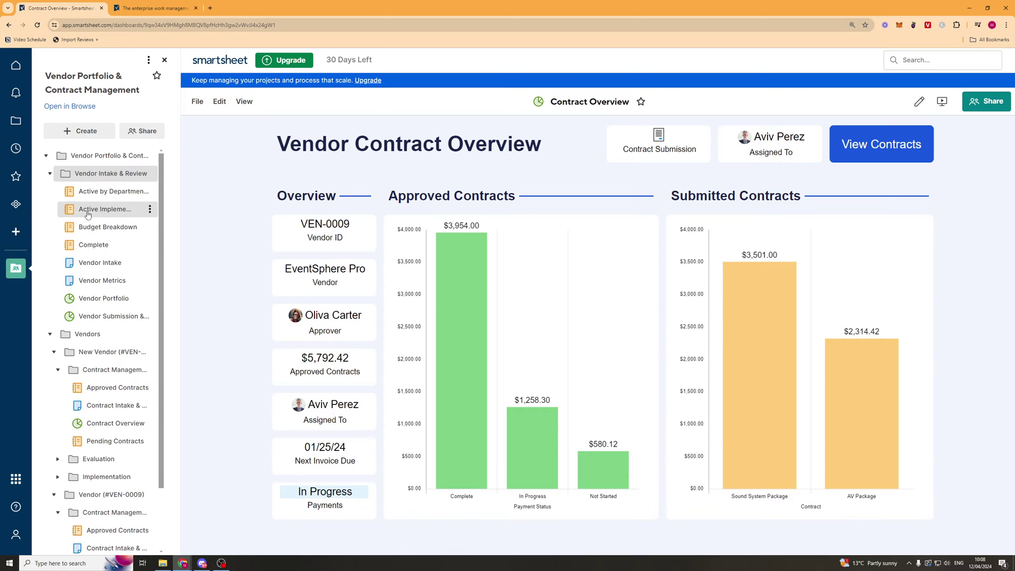
{"action": "left_click", "coordinate": [94, 192]}
{"action": "scroll", "coordinate": [590, 256], "scroll_direction": "down", "scroll_amount": 2}
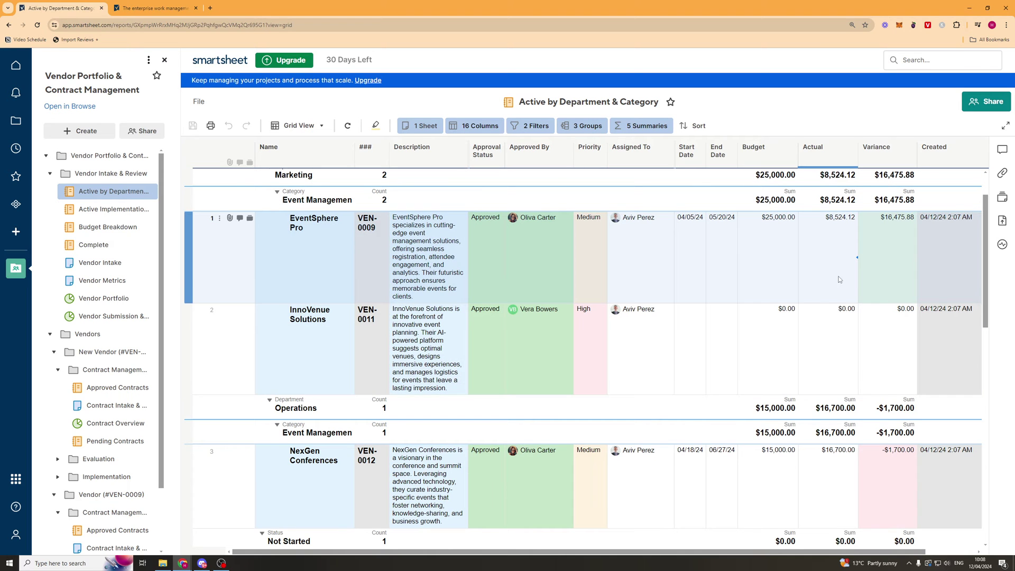
{"action": "scroll", "coordinate": [984, 266], "scroll_direction": "down", "scroll_amount": 5}
{"action": "scroll", "coordinate": [985, 266], "scroll_direction": "up", "scroll_amount": 5}
{"action": "scroll", "coordinate": [105, 391], "scroll_direction": "down", "scroll_amount": 2}
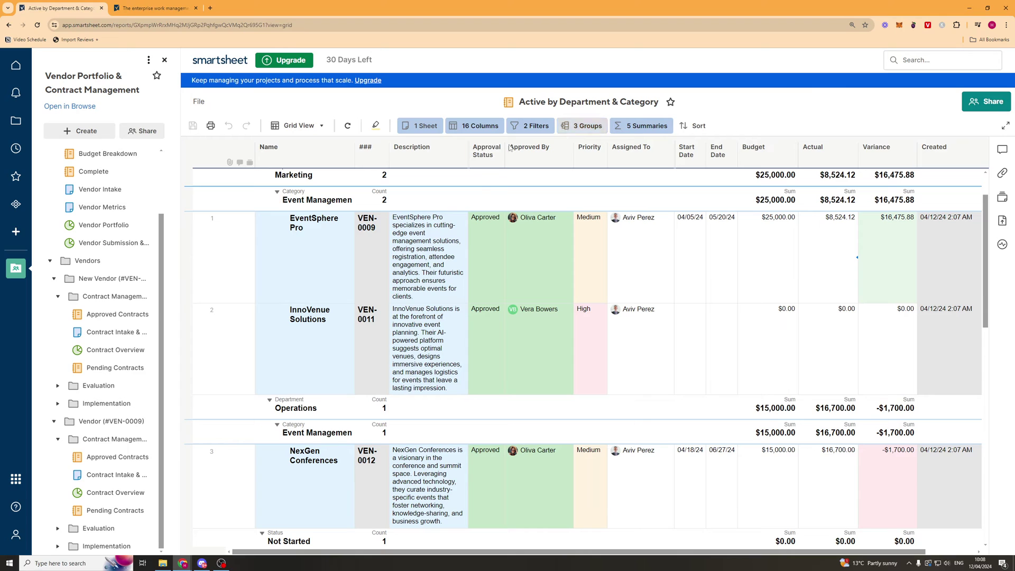
Step: Switch to the WorkApps home page, which lists no apps yet
{"action": "left_click", "coordinate": [16, 205]}
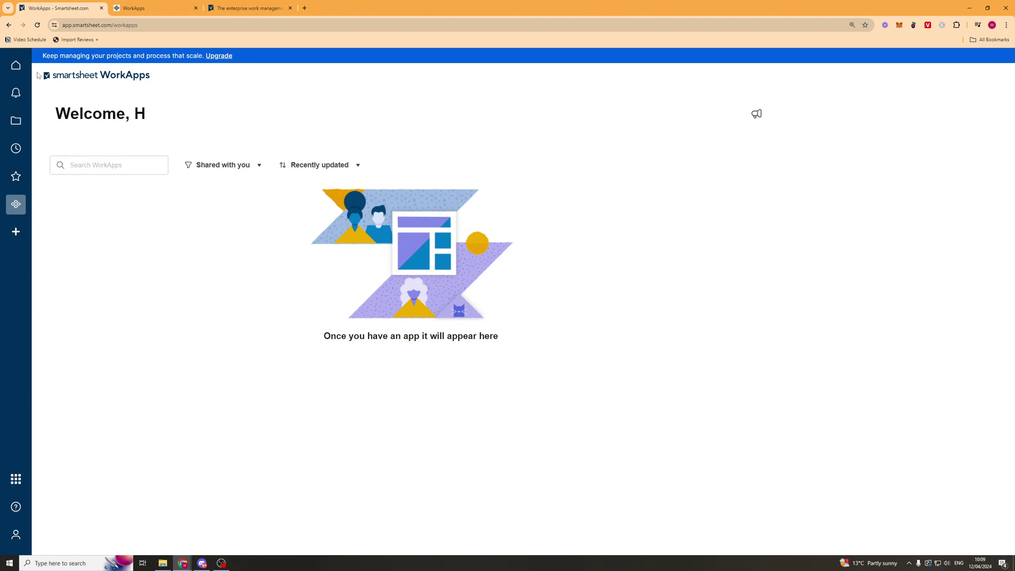
Step: Attempt a new WorkApp from the creation gallery and dismiss the Enterprise upgrade prompt
{"action": "left_click", "coordinate": [16, 228]}
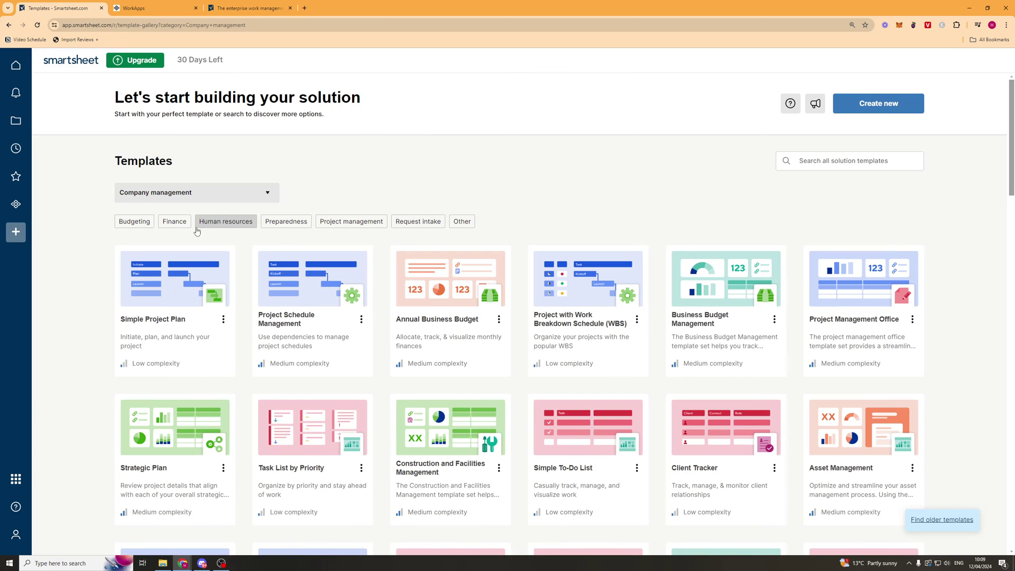
{"action": "left_click", "coordinate": [852, 110]}
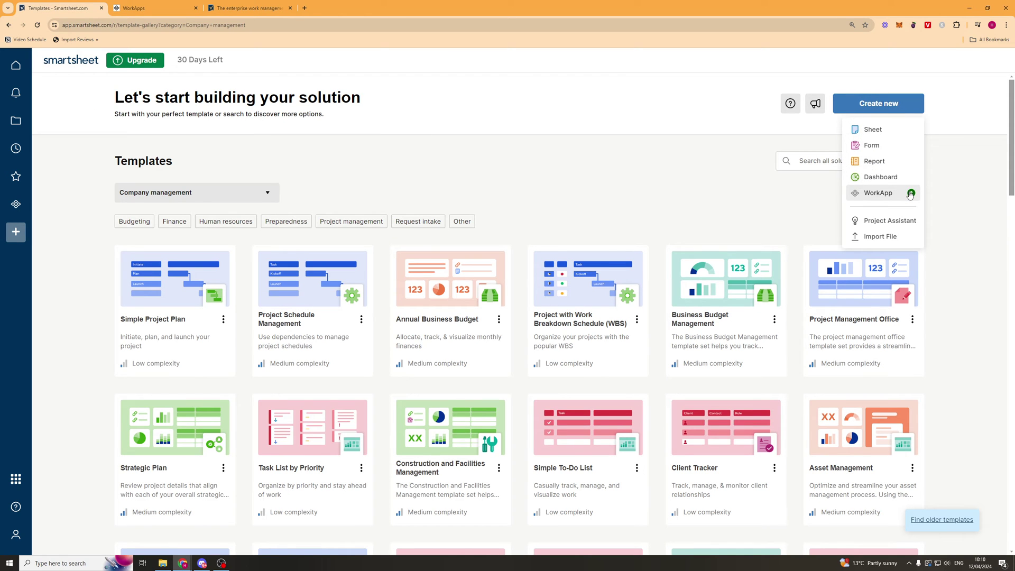
{"action": "left_click", "coordinate": [897, 198]}
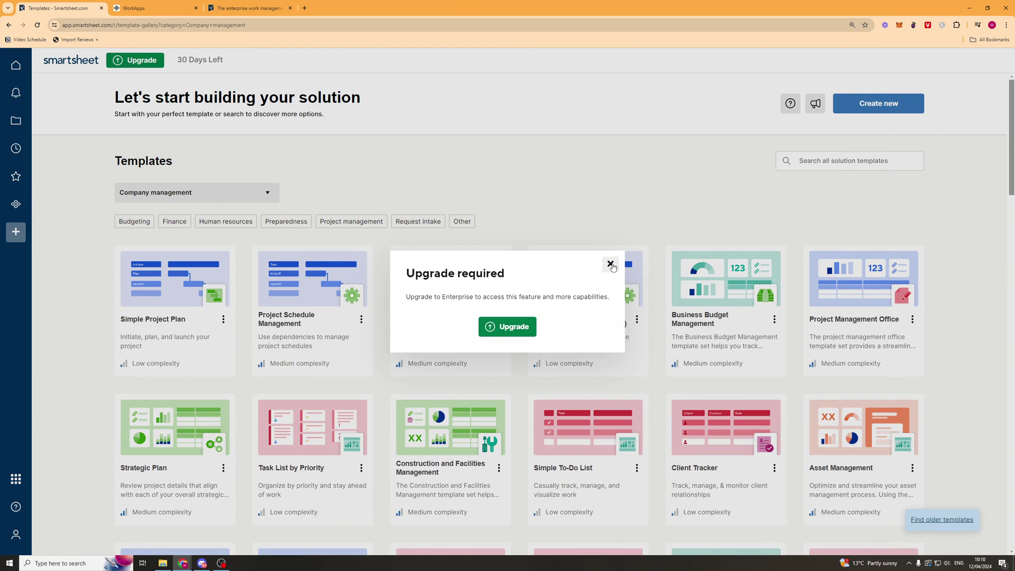
{"action": "left_click", "coordinate": [872, 105]}
{"action": "left_click", "coordinate": [872, 105]}
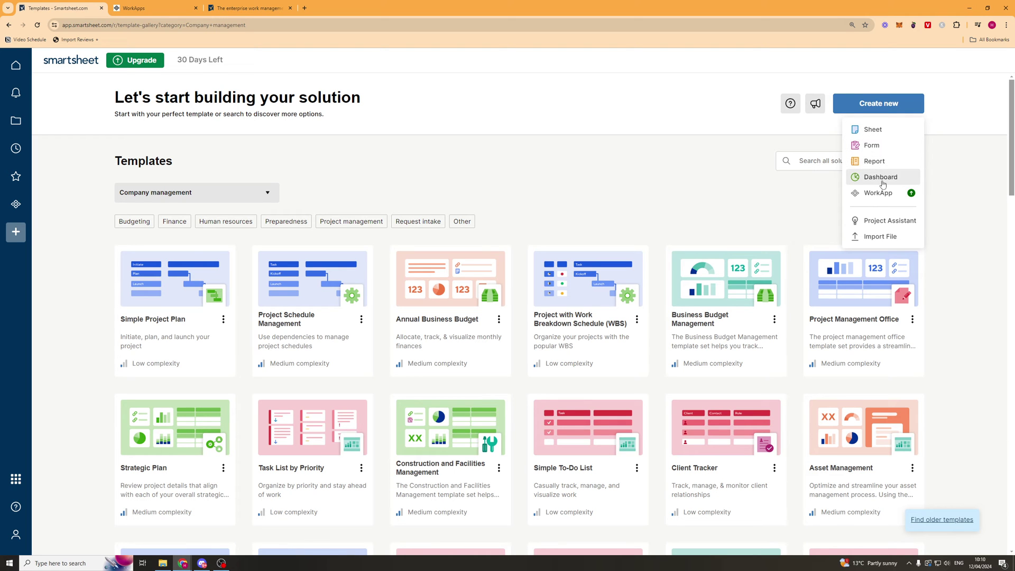
Step: Create a new form named FORM1 after backing out of a new sheet
{"action": "left_click", "coordinate": [873, 129]}
{"action": "left_click", "coordinate": [576, 93]}
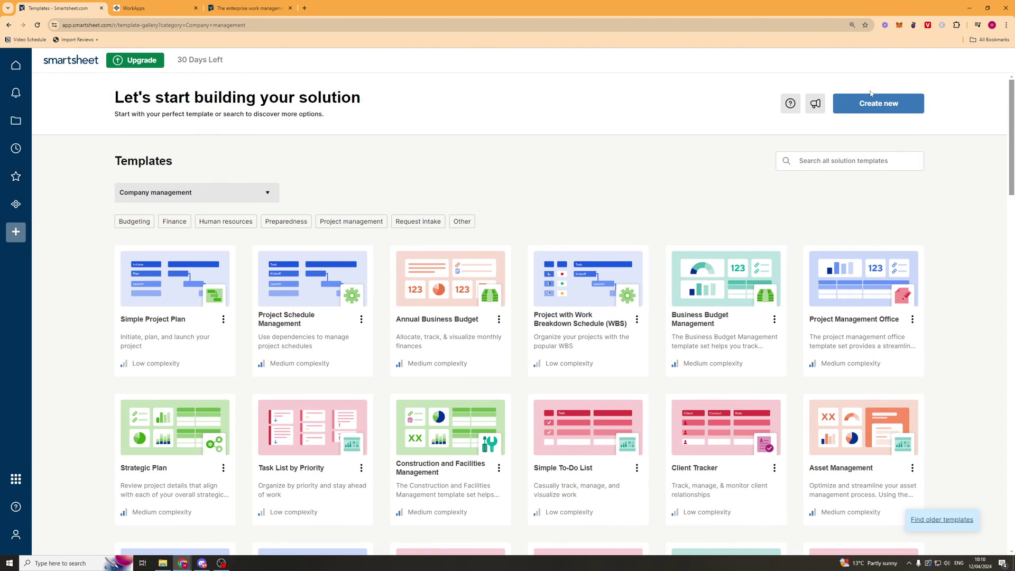
{"action": "left_click", "coordinate": [871, 103]}
{"action": "left_click", "coordinate": [897, 147]}
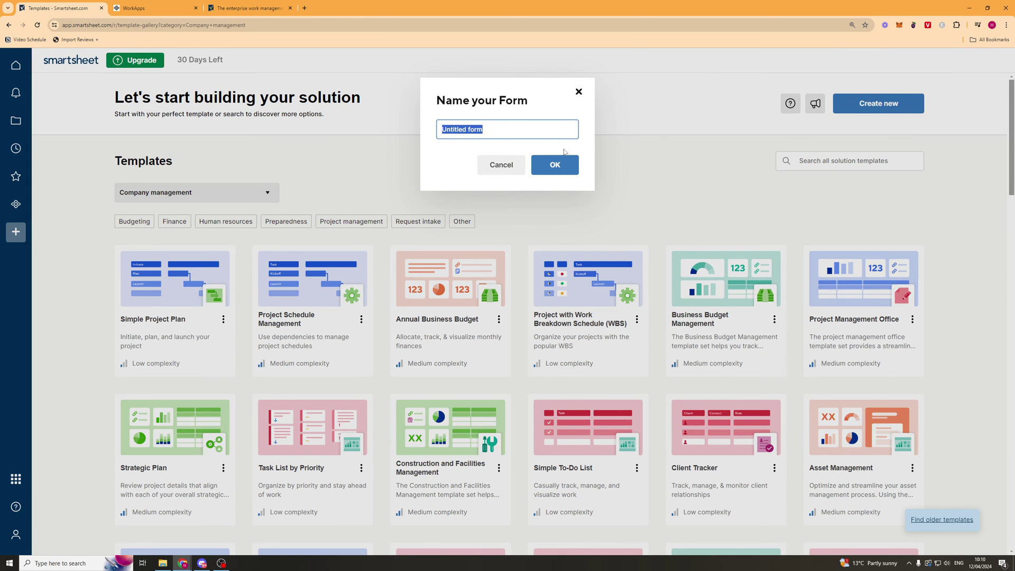
{"action": "type", "text": "FORM1"}
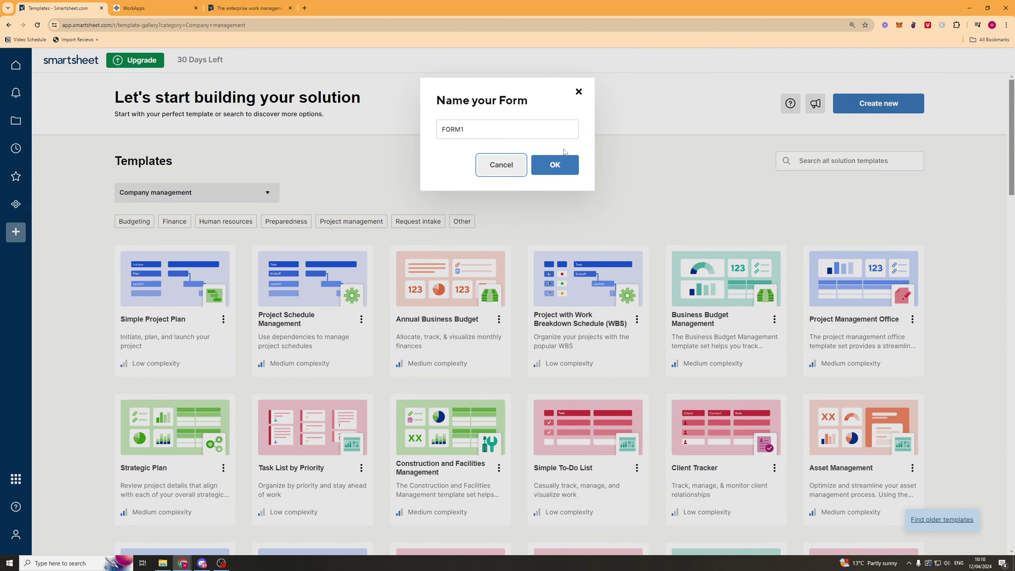
{"action": "left_click", "coordinate": [564, 164]}
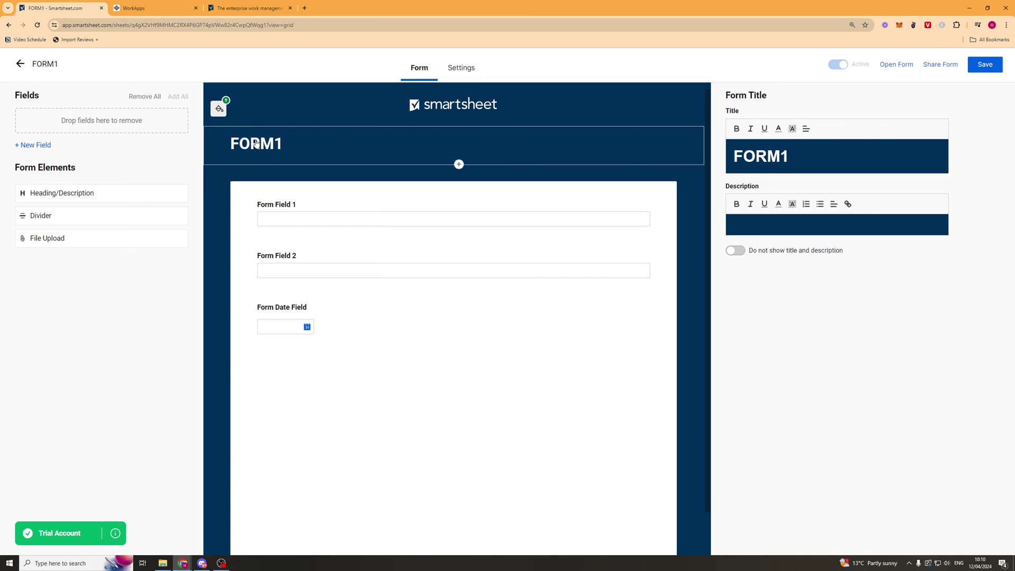
Step: Retitle the form APPLICATION and add the description FSAFSAFSAFSAFASFAS
{"action": "double_click", "coordinate": [772, 160]}
{"action": "type", "text": "APPLICATION"}
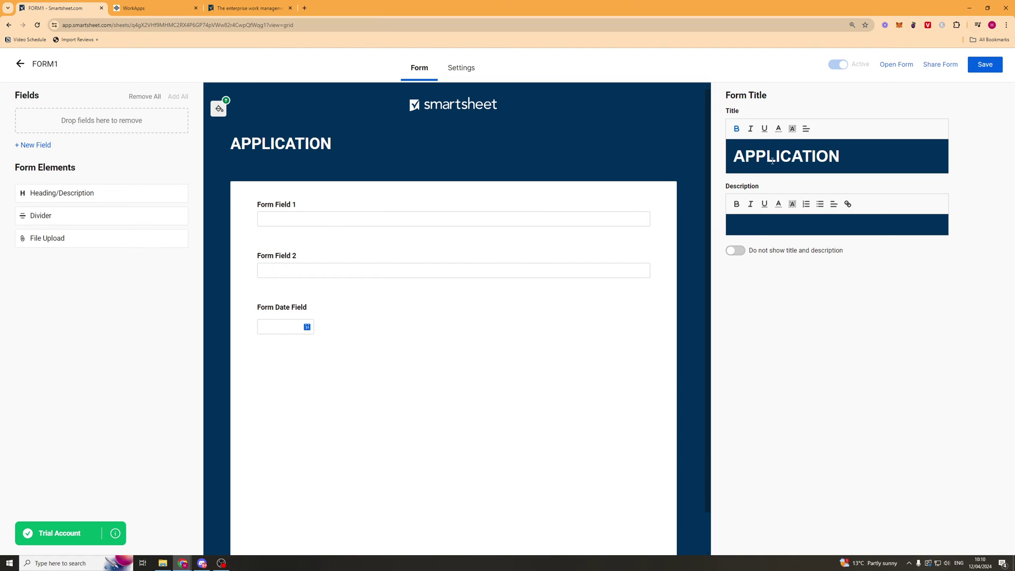
{"action": "left_click", "coordinate": [763, 228]}
{"action": "type", "text": "FSAFSAFSAFSAFASFAS"}
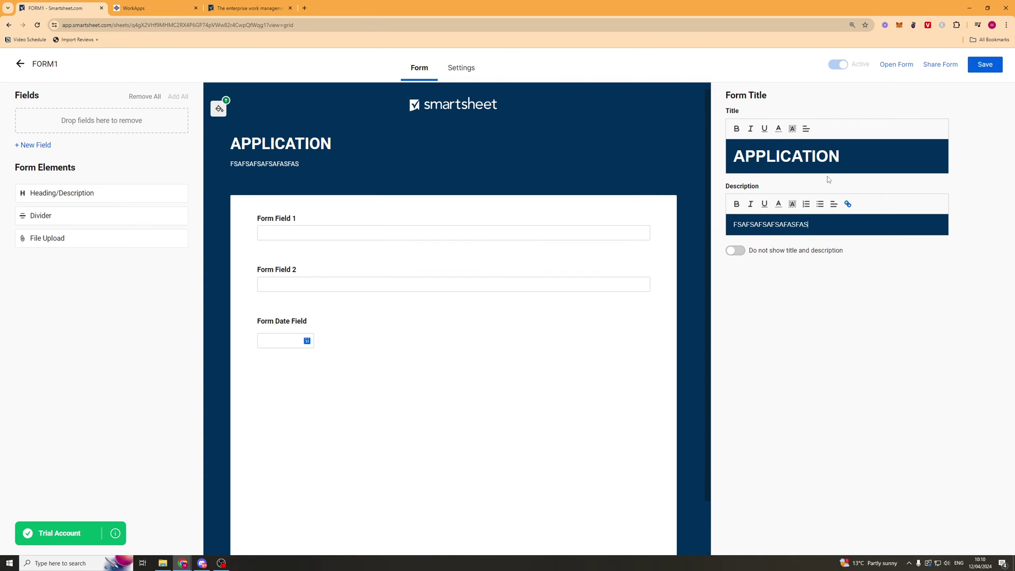
{"action": "double_click", "coordinate": [790, 145]}
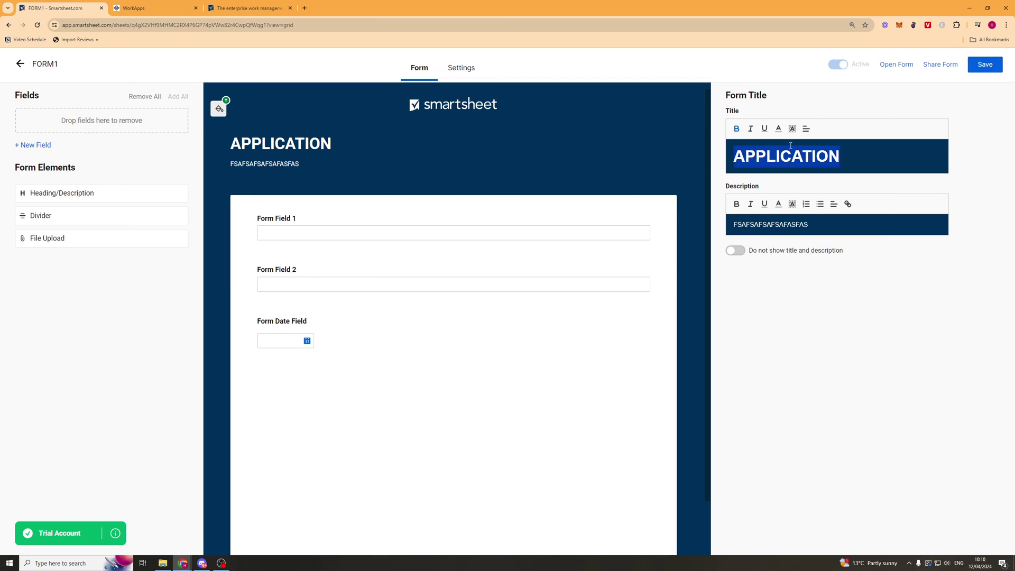
{"action": "left_click", "coordinate": [282, 228]}
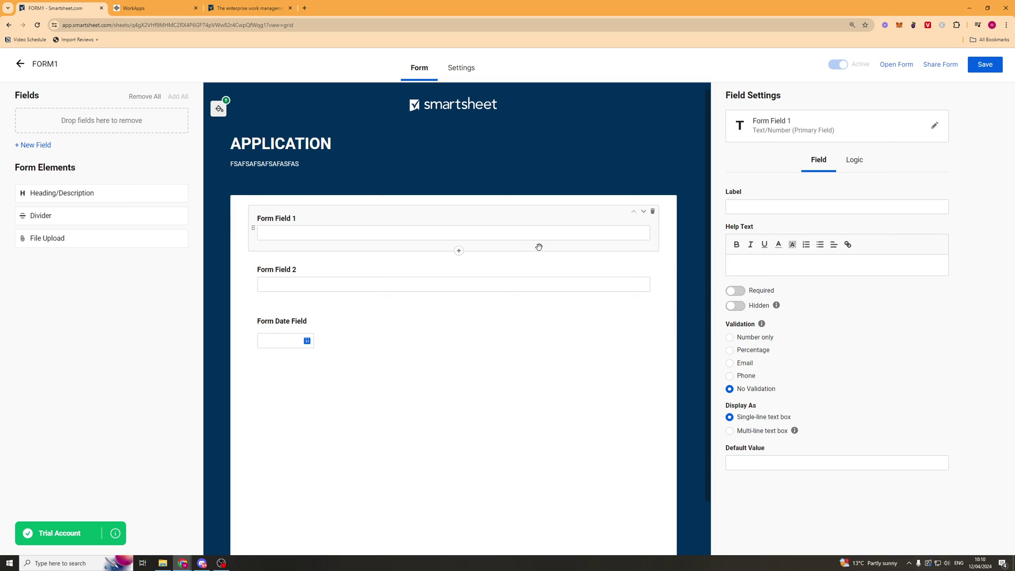
Step: Label the first field NAME and set its help text to 'Insert your name'
{"action": "left_click", "coordinate": [740, 208]}
{"action": "type", "text": "n"}
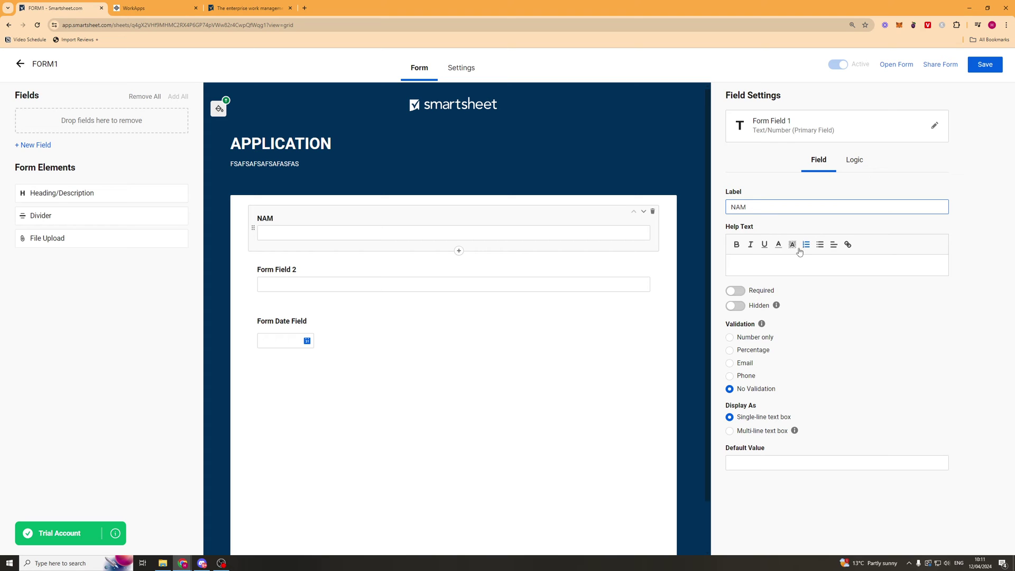
{"action": "left_click", "coordinate": [778, 267]}
{"action": "type", "text": "gdgddsg"}
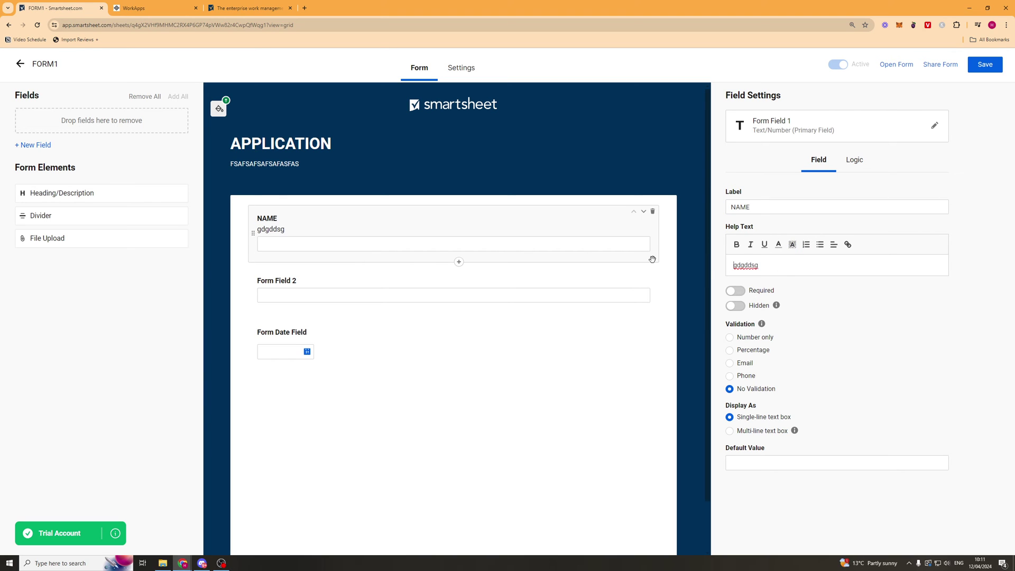
{"action": "key", "text": "ctrl+a"}
{"action": "key", "text": "BackSpace"}
Step: Make NAME required, keep it visible and single-line, and enter a sample full name as default
{"action": "left_click", "coordinate": [735, 290]}
{"action": "left_click", "coordinate": [736, 306]}
{"action": "left_click", "coordinate": [735, 307]}
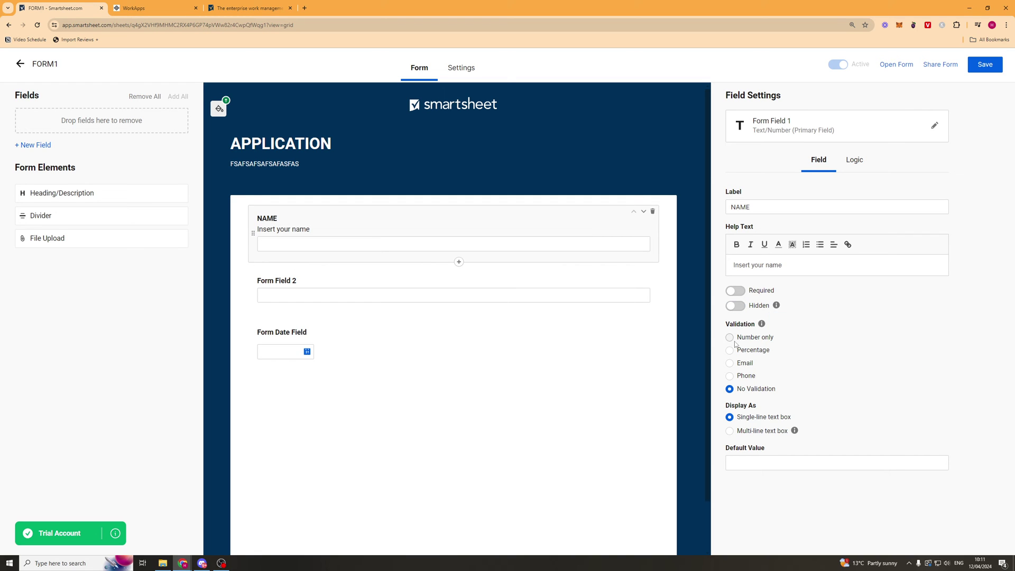
{"action": "left_click", "coordinate": [730, 432]}
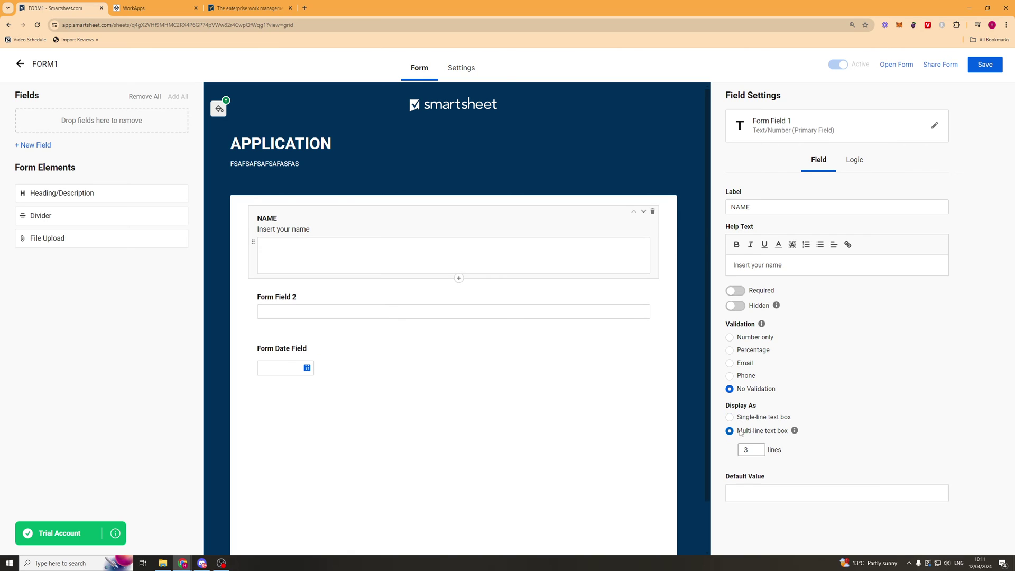
{"action": "left_click", "coordinate": [738, 421]}
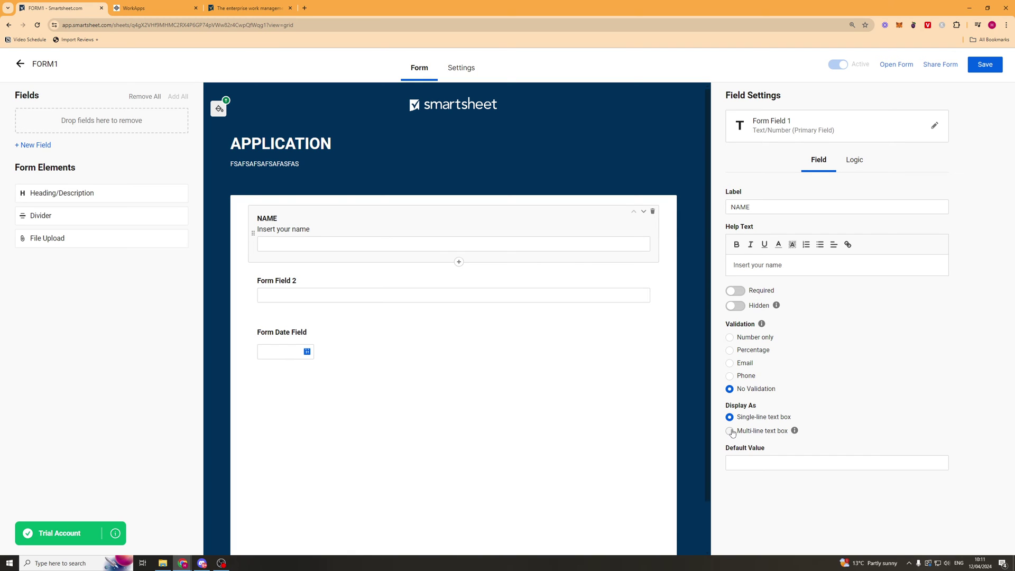
{"action": "left_click", "coordinate": [753, 460]}
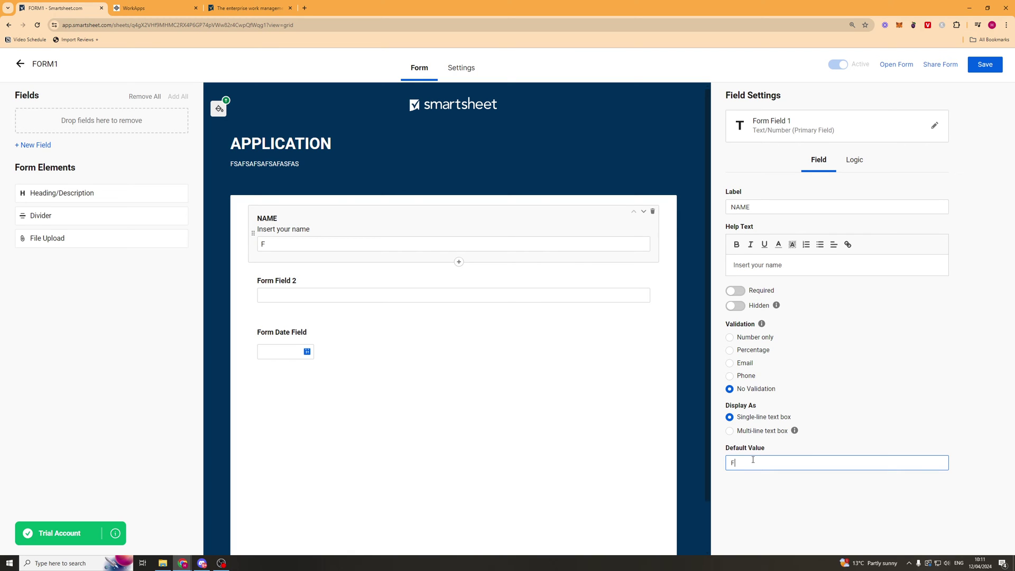
{"action": "type", "text": "Mark Smith"}
Step: Explore a 'contains' logic rule for NAME, then return to its Field settings
{"action": "left_click", "coordinate": [854, 167]}
{"action": "left_click", "coordinate": [819, 282]}
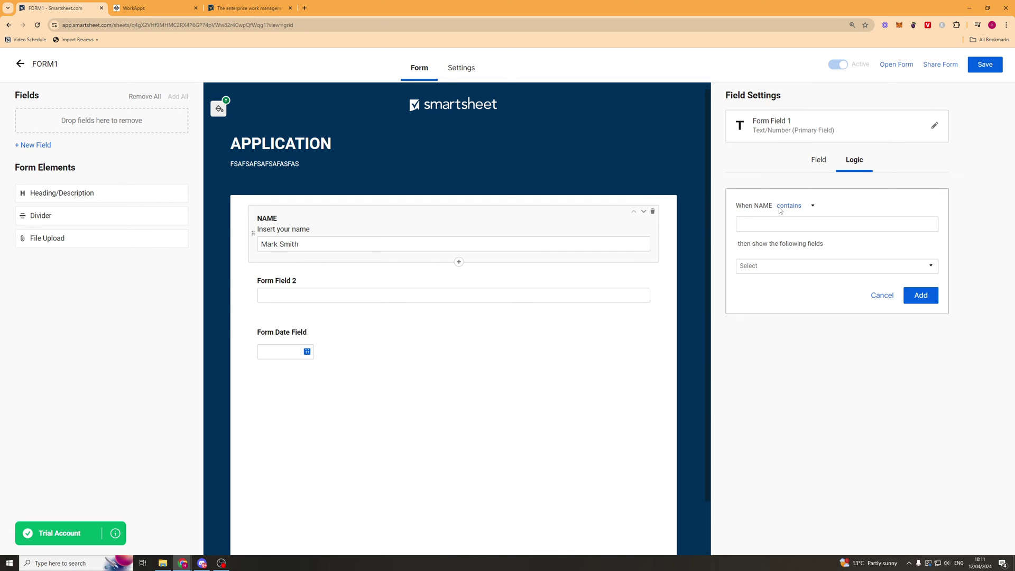
{"action": "left_click", "coordinate": [796, 211]}
{"action": "left_click", "coordinate": [843, 209]}
{"action": "left_click", "coordinate": [809, 225]}
{"action": "left_click", "coordinate": [783, 265]}
{"action": "left_click", "coordinate": [825, 250]}
{"action": "left_click", "coordinate": [782, 267]}
{"action": "left_click", "coordinate": [785, 250]}
{"action": "left_click", "coordinate": [795, 211]}
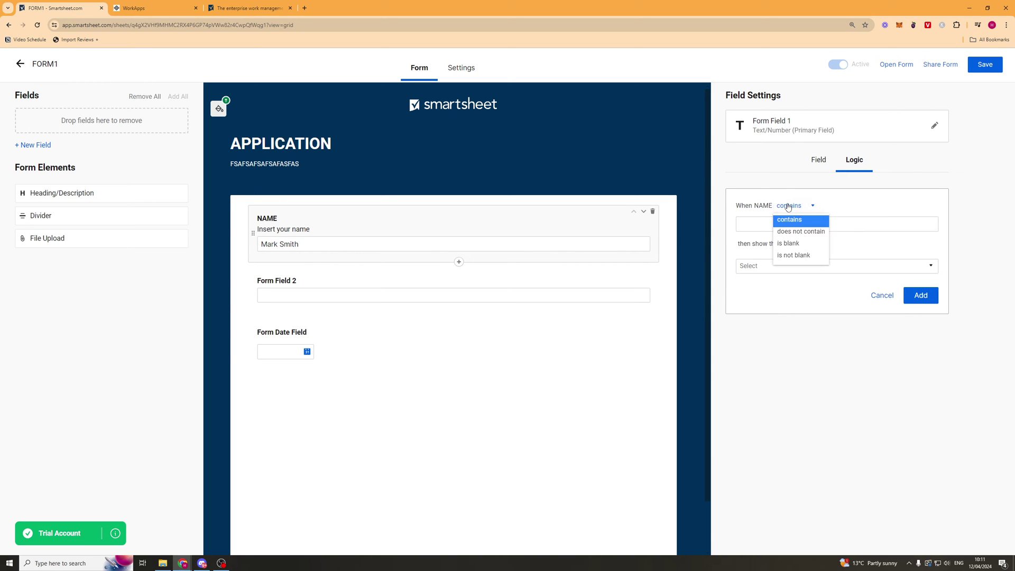
{"action": "left_click", "coordinate": [768, 186]}
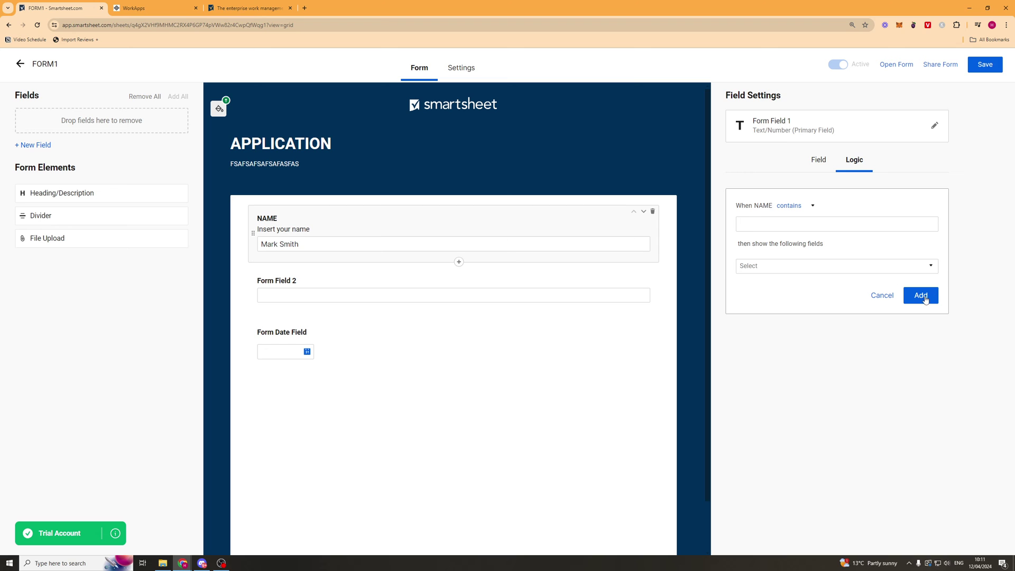
{"action": "left_click", "coordinate": [819, 160]}
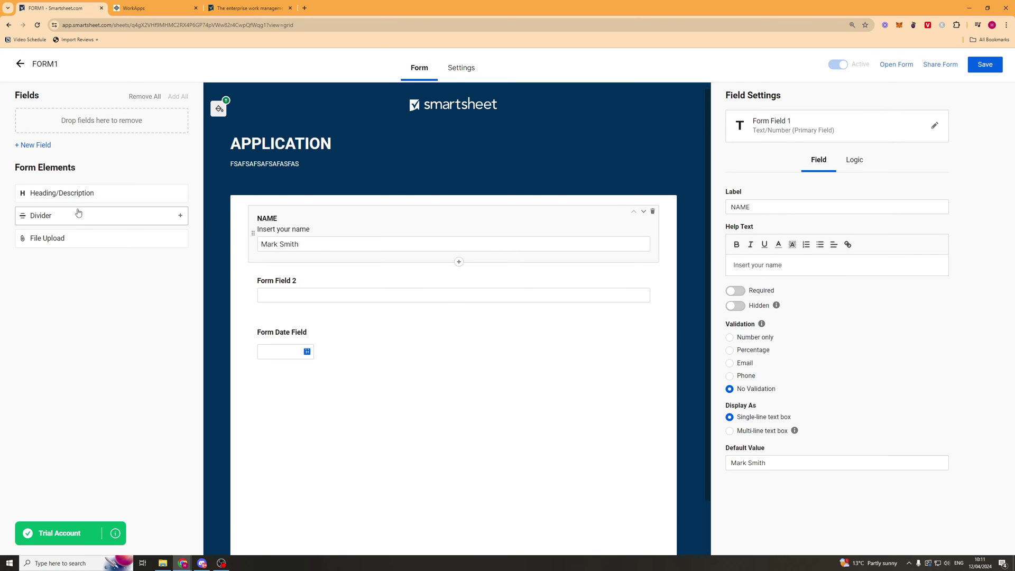
Step: Add a new Date-type field named DATE to the form's available fields
{"action": "left_click", "coordinate": [106, 196]}
{"action": "left_click", "coordinate": [355, 160]}
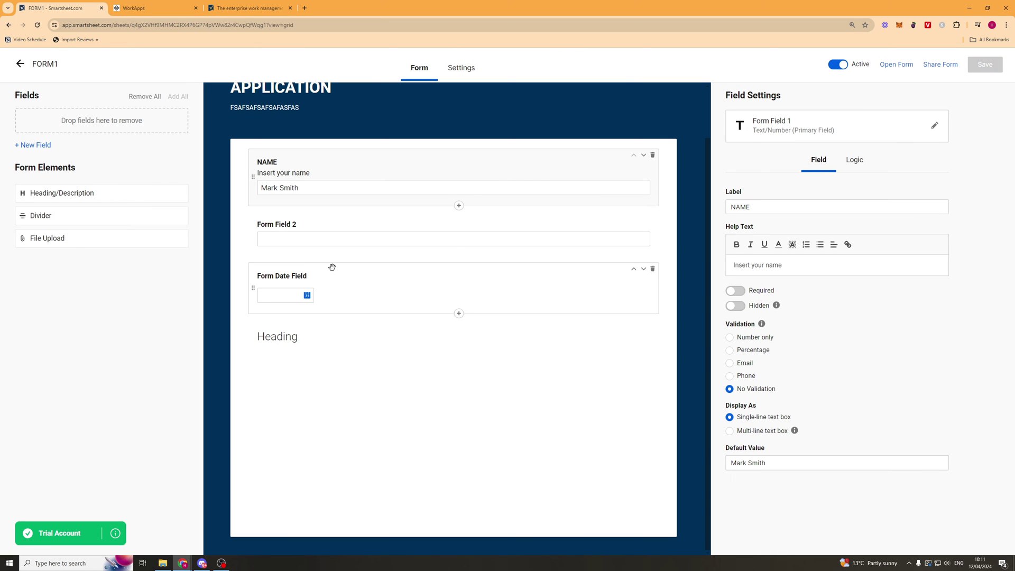
{"action": "left_click", "coordinate": [36, 146]}
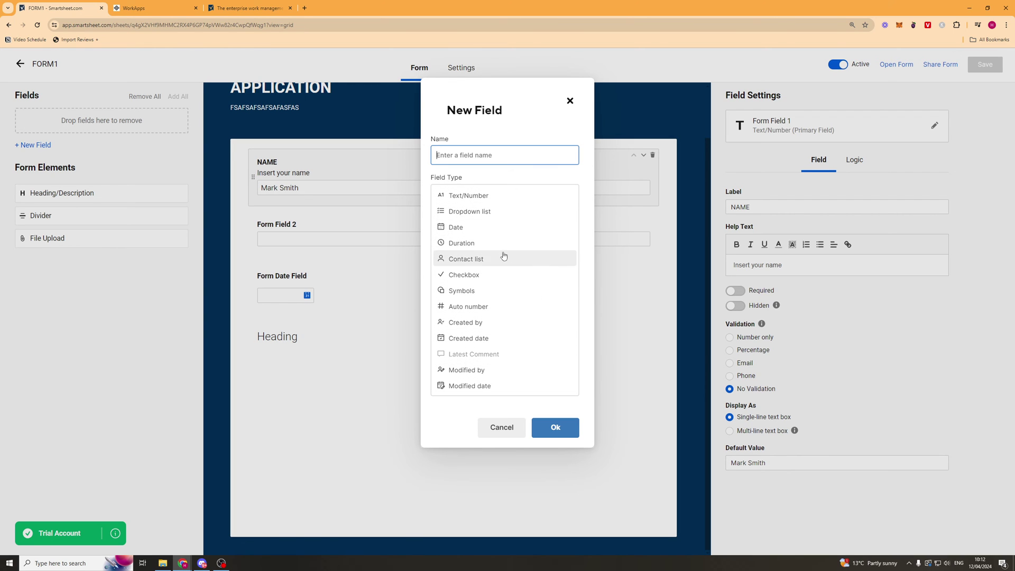
{"action": "left_click", "coordinate": [485, 229]}
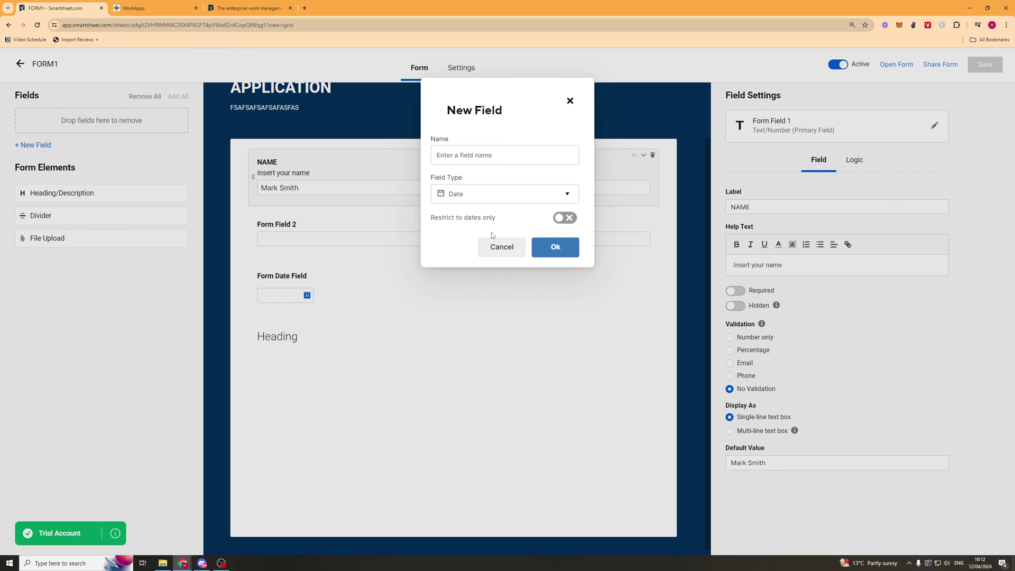
{"action": "left_click", "coordinate": [551, 247]}
{"action": "left_click", "coordinate": [505, 152]}
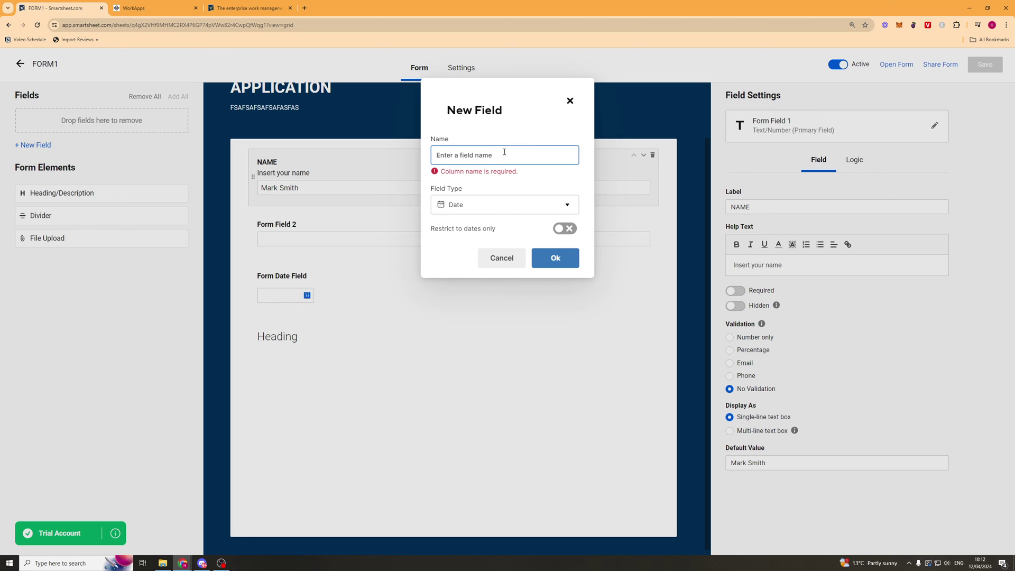
{"action": "type", "text": "DATE"}
{"action": "left_click", "coordinate": [555, 257]}
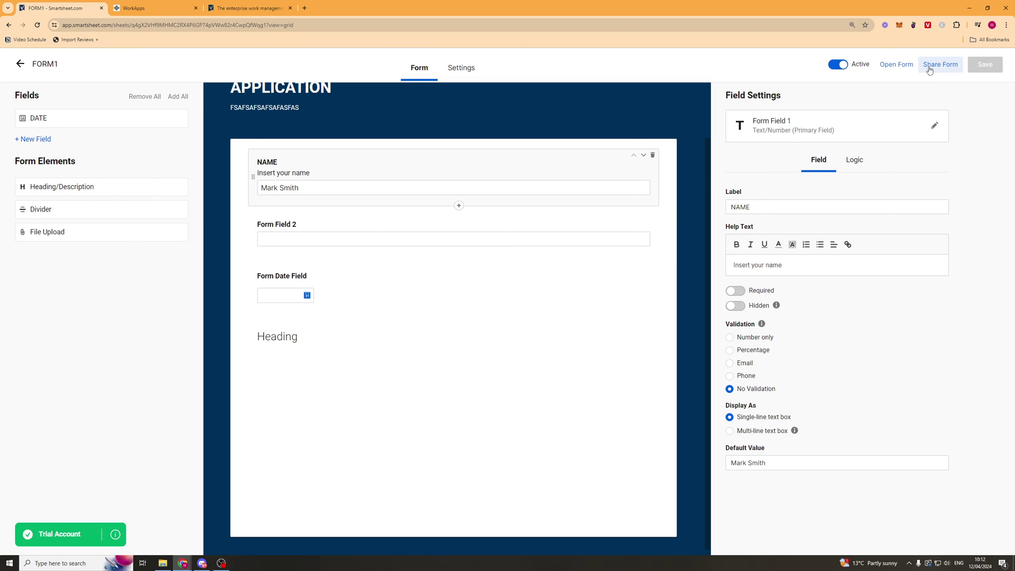
Step: Open the live form in a new tab, then keep the Vertical theme in form Settings
{"action": "left_click", "coordinate": [892, 66]}
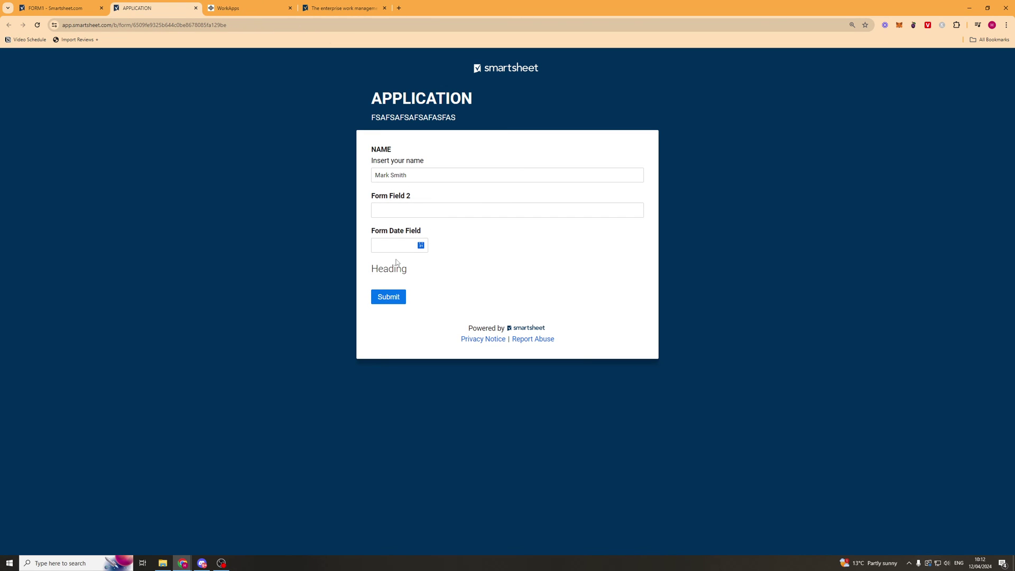
{"action": "left_click", "coordinate": [66, 8]}
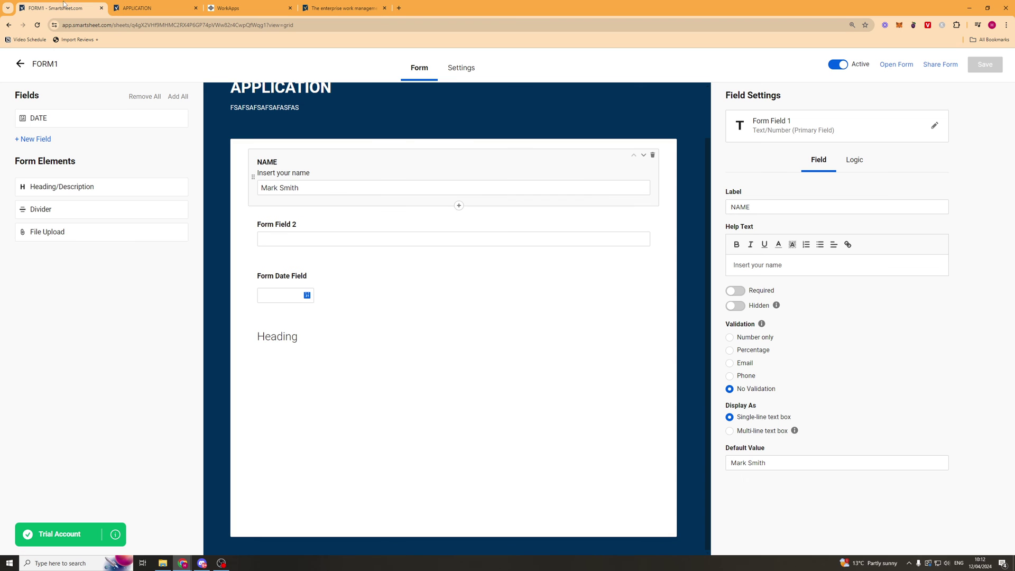
{"action": "left_click", "coordinate": [454, 69]}
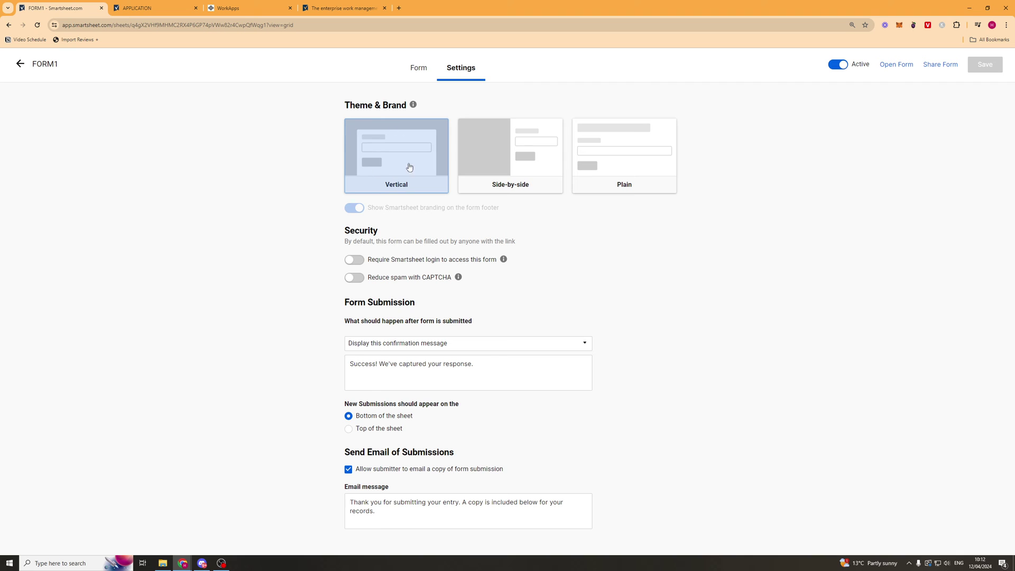
{"action": "left_click", "coordinate": [607, 159]}
{"action": "left_click", "coordinate": [508, 164]}
{"action": "left_click", "coordinate": [391, 157]}
{"action": "left_click", "coordinate": [613, 161]}
{"action": "left_click", "coordinate": [393, 154]}
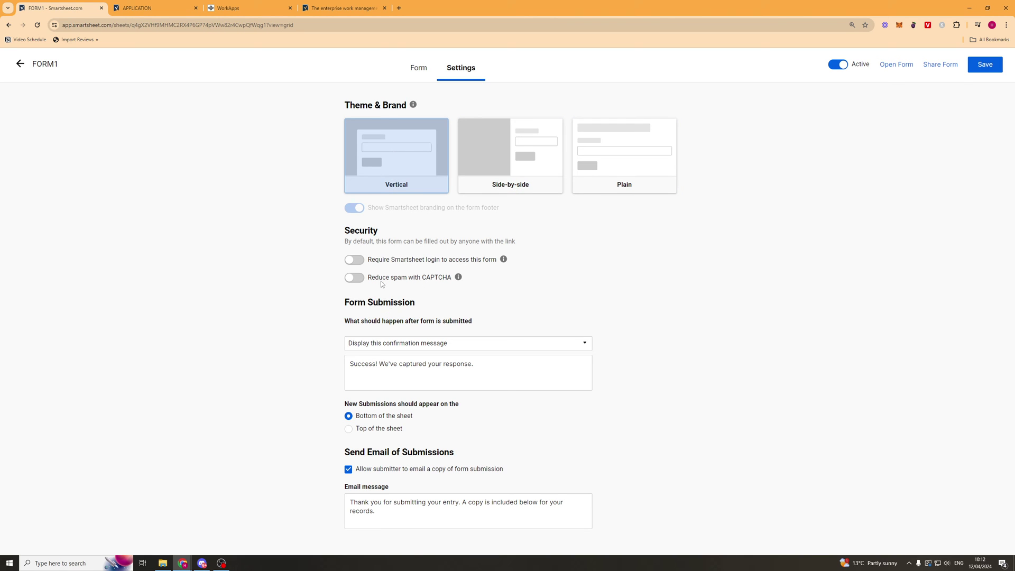
Step: Turn on CAPTCHA, keep the confirmation message after submission, and save the form settings
{"action": "left_click", "coordinate": [374, 280]}
{"action": "mouse_move", "coordinate": [458, 277]}
{"action": "left_click", "coordinate": [550, 341]}
{"action": "left_click", "coordinate": [628, 342]}
{"action": "left_click", "coordinate": [979, 65]}
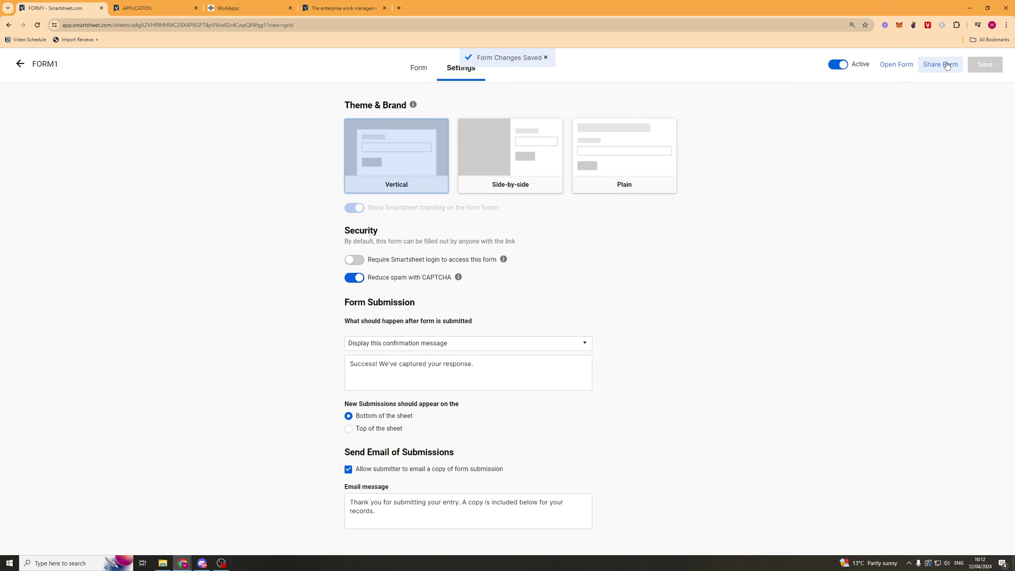
{"action": "left_click", "coordinate": [945, 65]}
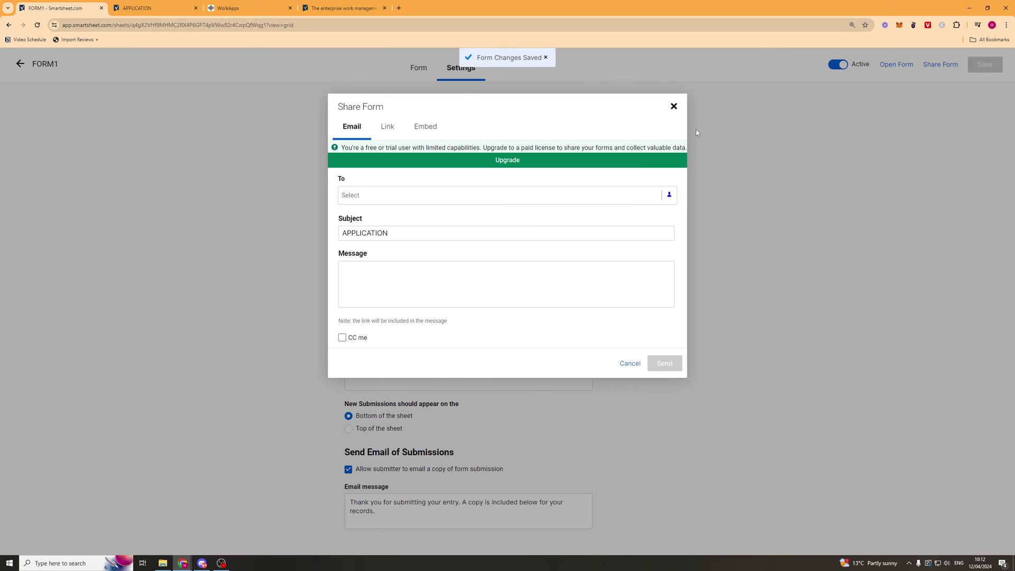
{"action": "left_click", "coordinate": [689, 103]}
Step: Leave the form, close the forms list, and go to User Management
{"action": "left_click", "coordinate": [21, 64]}
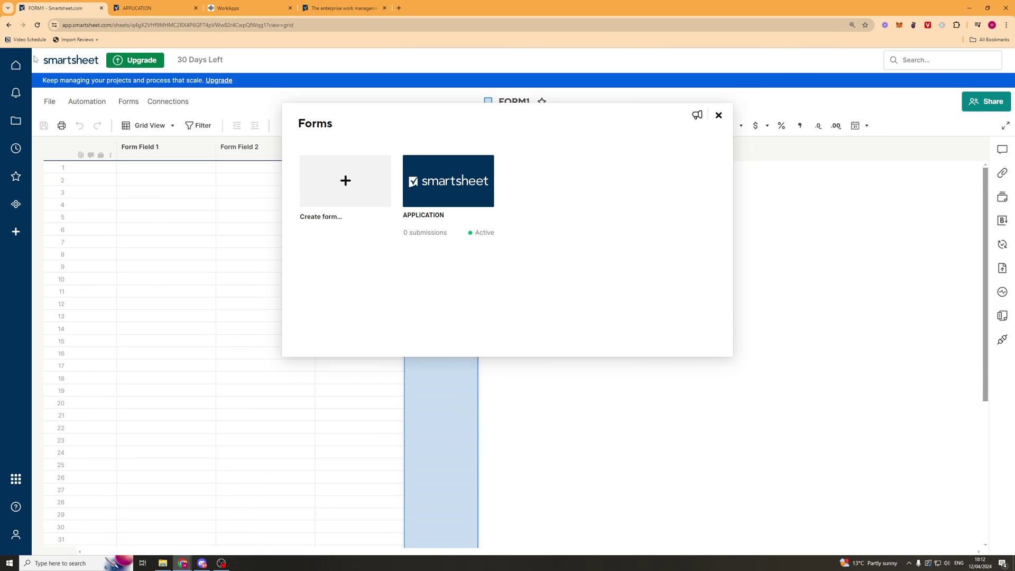
{"action": "left_click", "coordinate": [719, 116]}
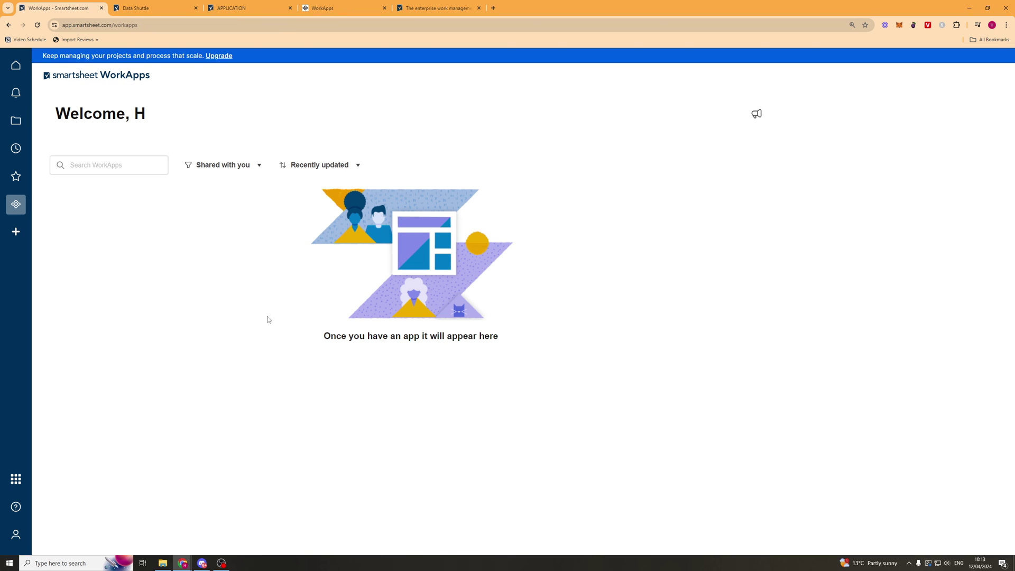
{"action": "left_click", "coordinate": [21, 533]}
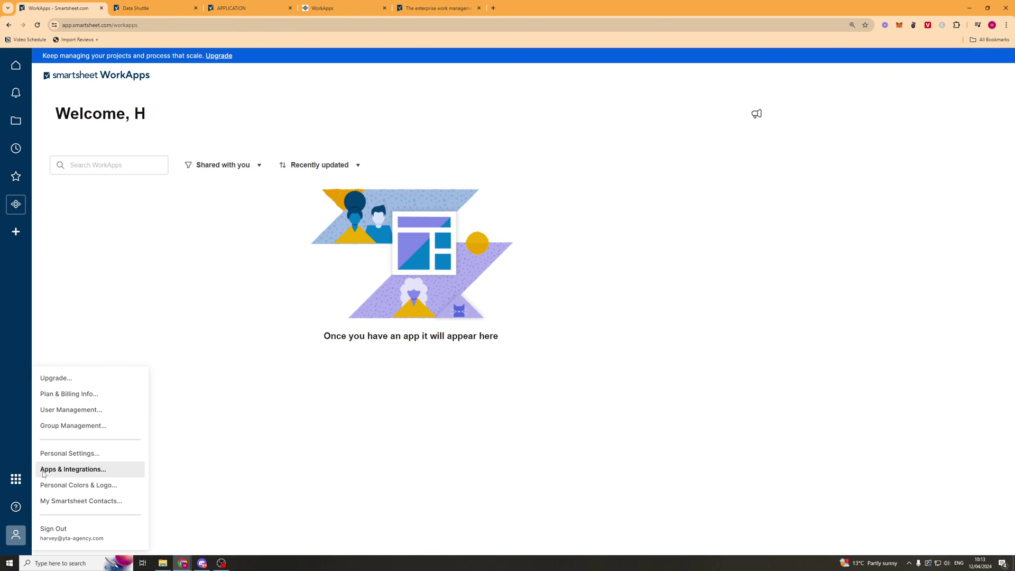
{"action": "left_click", "coordinate": [71, 410]}
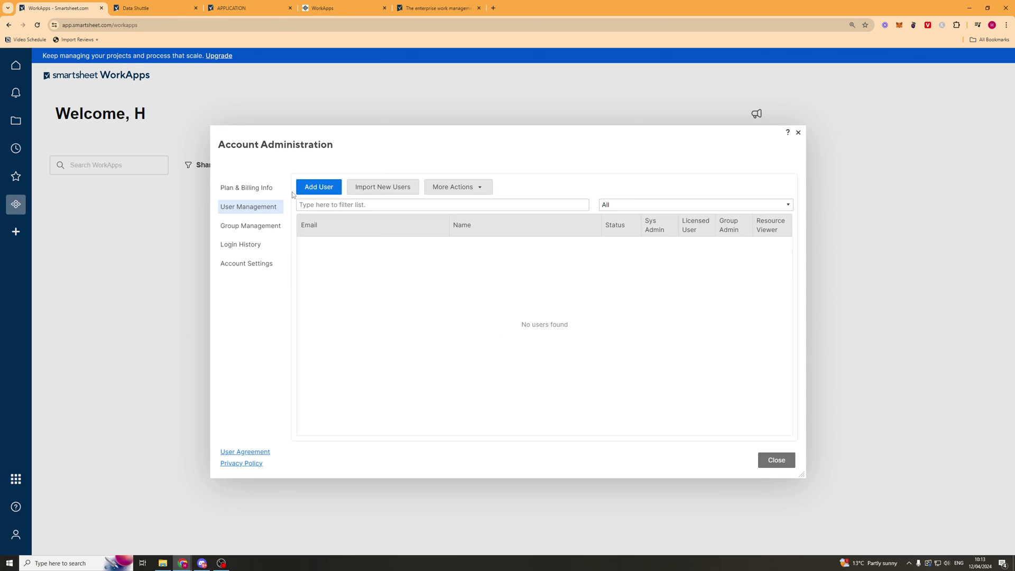
Step: Set the account name to ff, then close the New User and Account Administration dialogs
{"action": "left_click", "coordinate": [327, 185]}
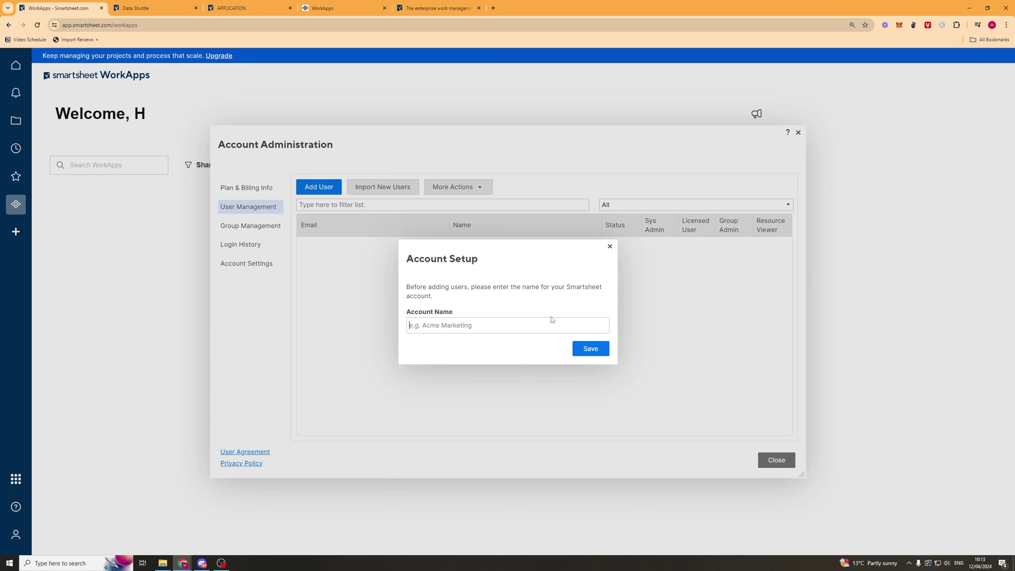
{"action": "type", "text": "ff"}
{"action": "left_click", "coordinate": [590, 349]}
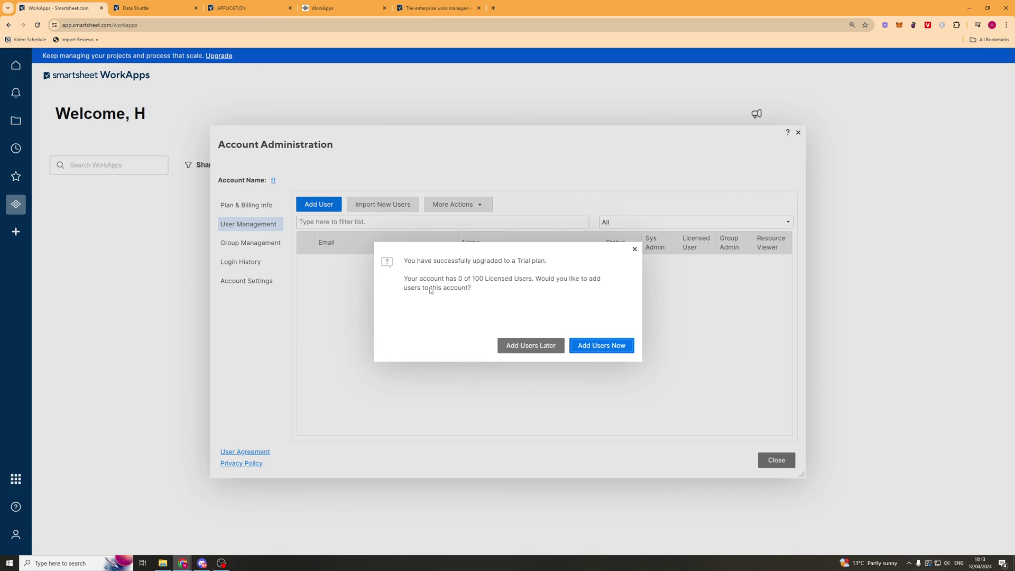
{"action": "left_click", "coordinate": [602, 348]}
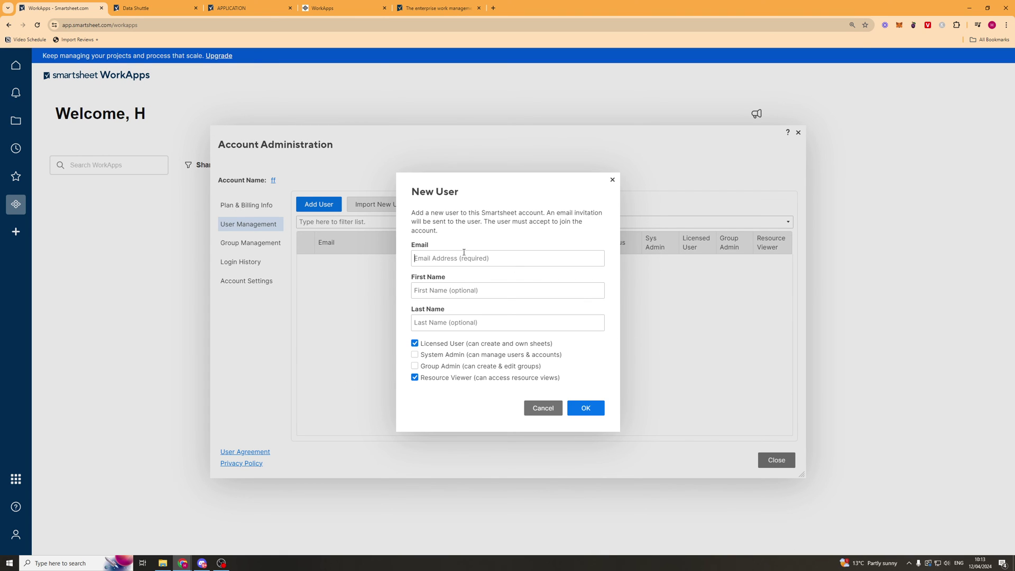
{"action": "left_click", "coordinate": [613, 181]}
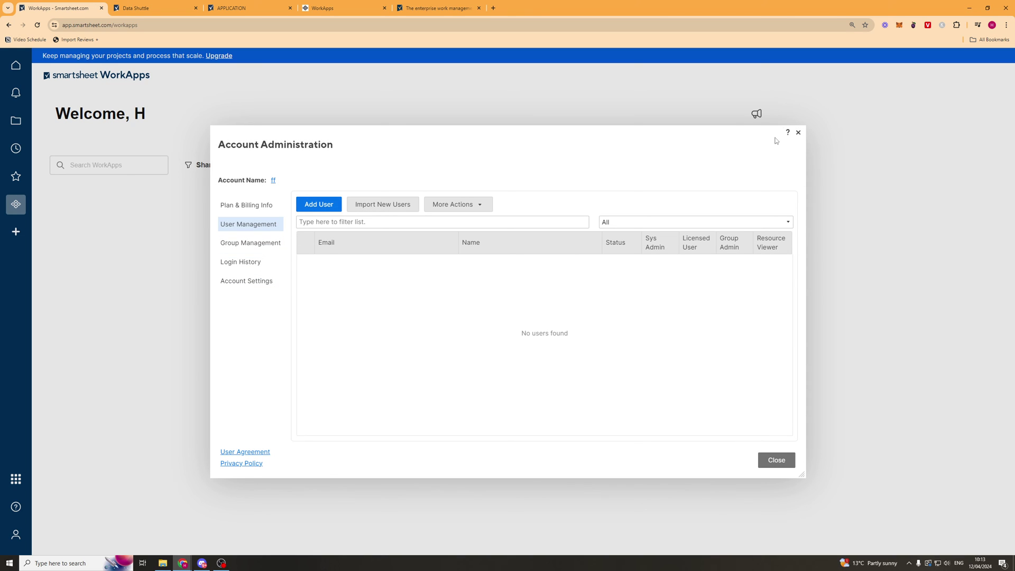
{"action": "left_click", "coordinate": [798, 132]}
{"action": "left_click", "coordinate": [16, 534]}
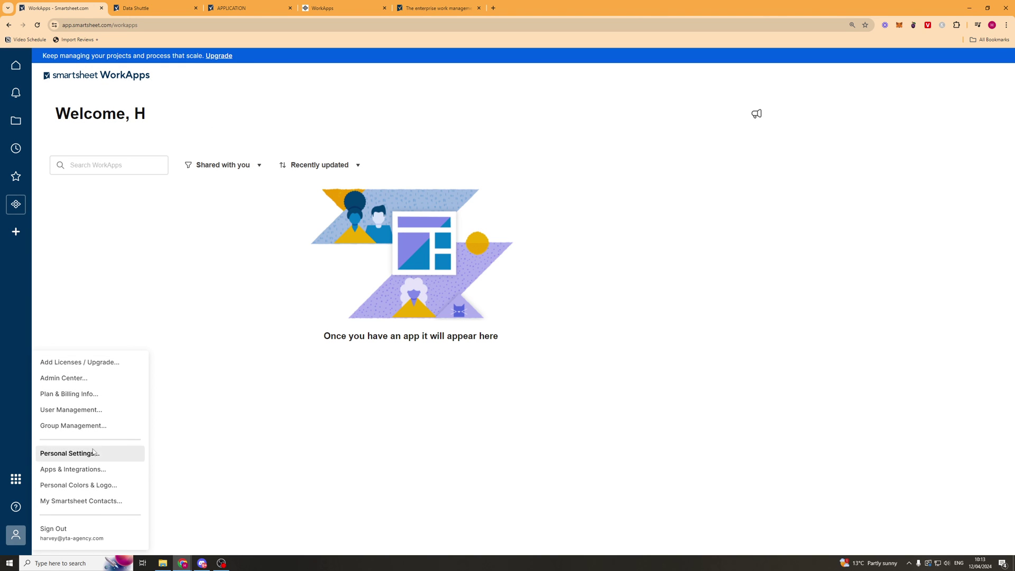
Step: Check Apps & Integrations and API Access, then try generating a token, which shows plan choices
{"action": "left_click", "coordinate": [99, 475]}
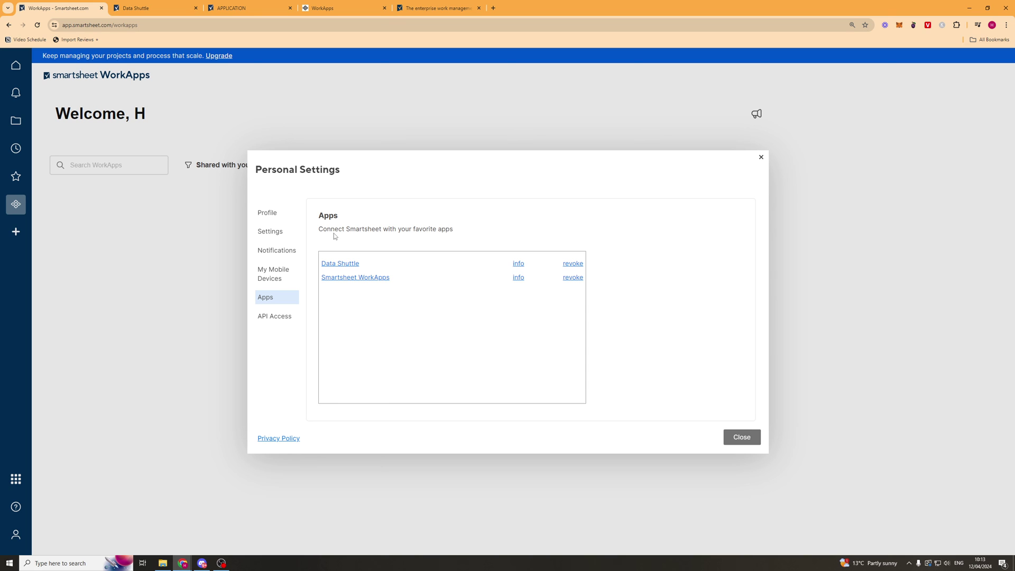
{"action": "left_click", "coordinate": [274, 316]}
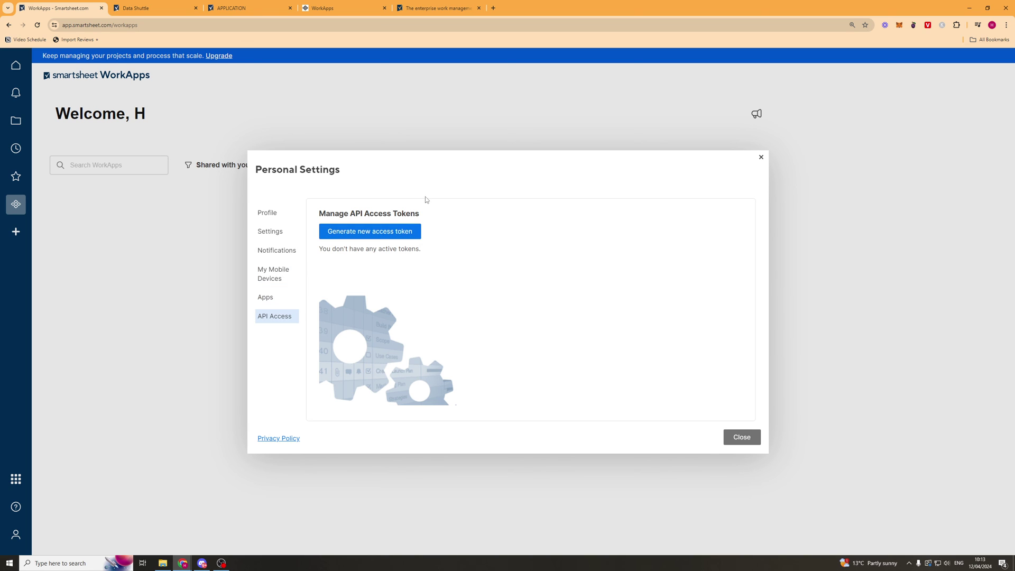
{"action": "left_click", "coordinate": [368, 238]}
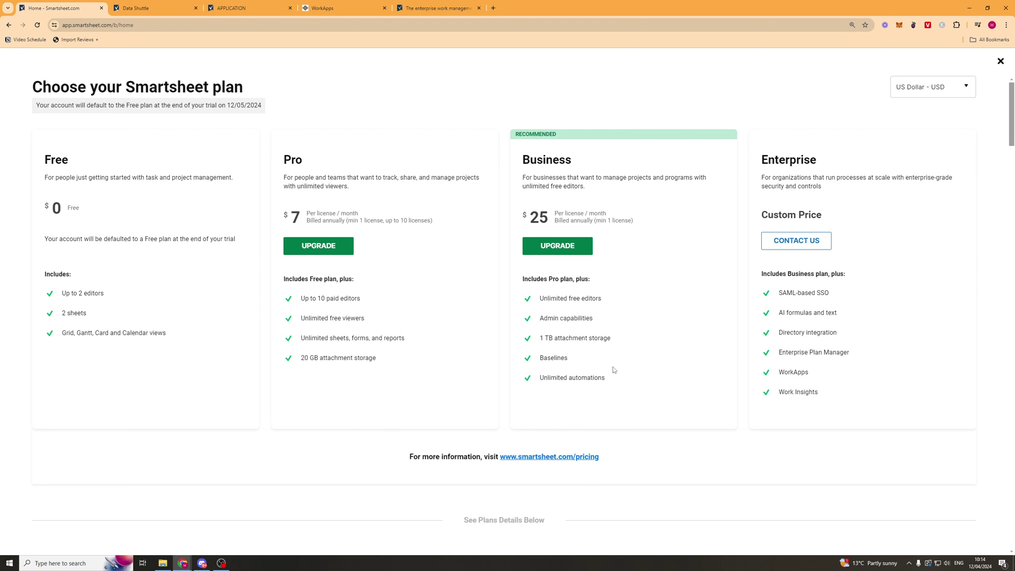
{"action": "scroll", "coordinate": [613, 366], "scroll_direction": "down", "scroll_amount": 8}
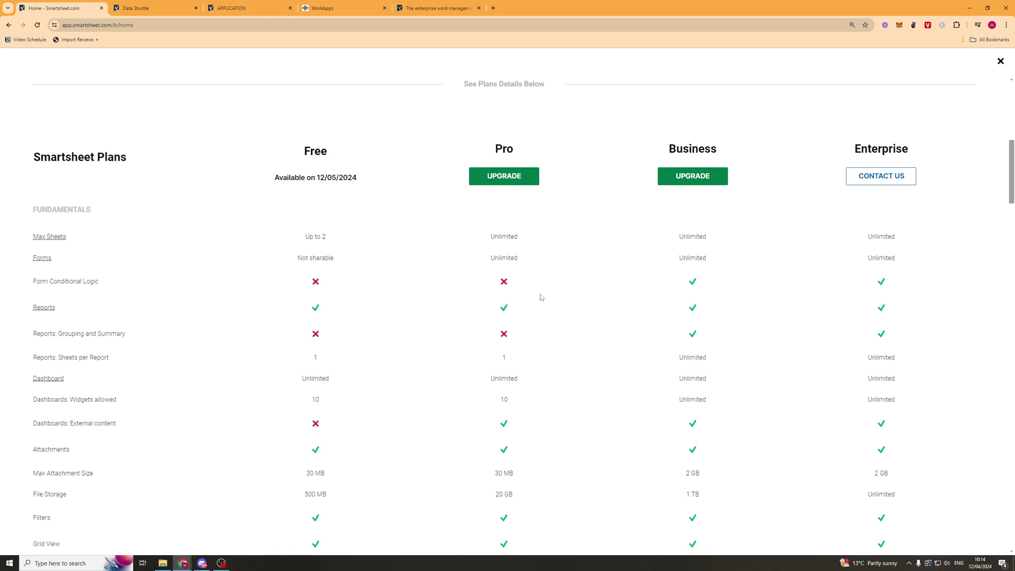
{"action": "scroll", "coordinate": [540, 297], "scroll_direction": "down", "scroll_amount": 12}
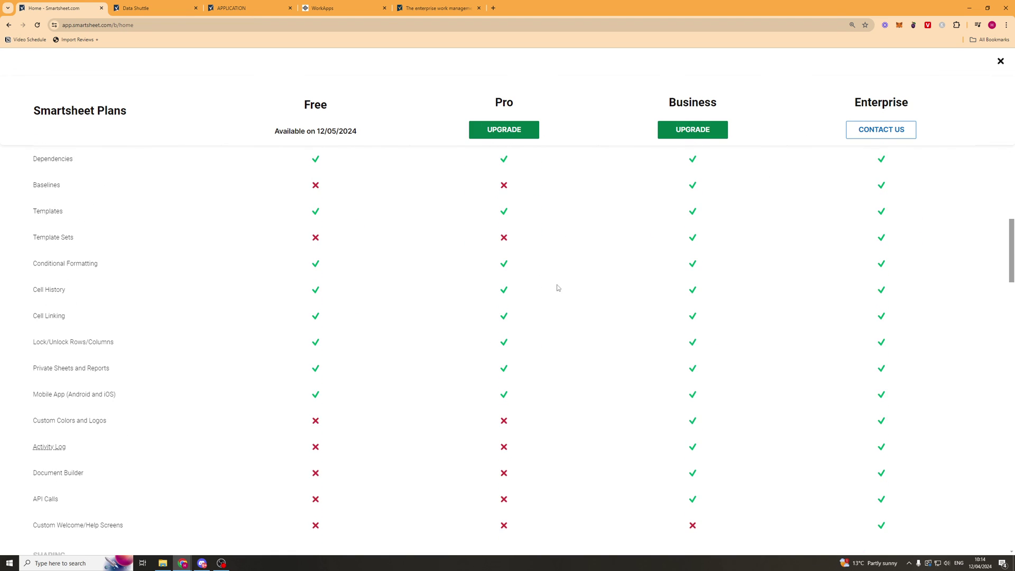
{"action": "scroll", "coordinate": [557, 289], "scroll_direction": "down", "scroll_amount": 10}
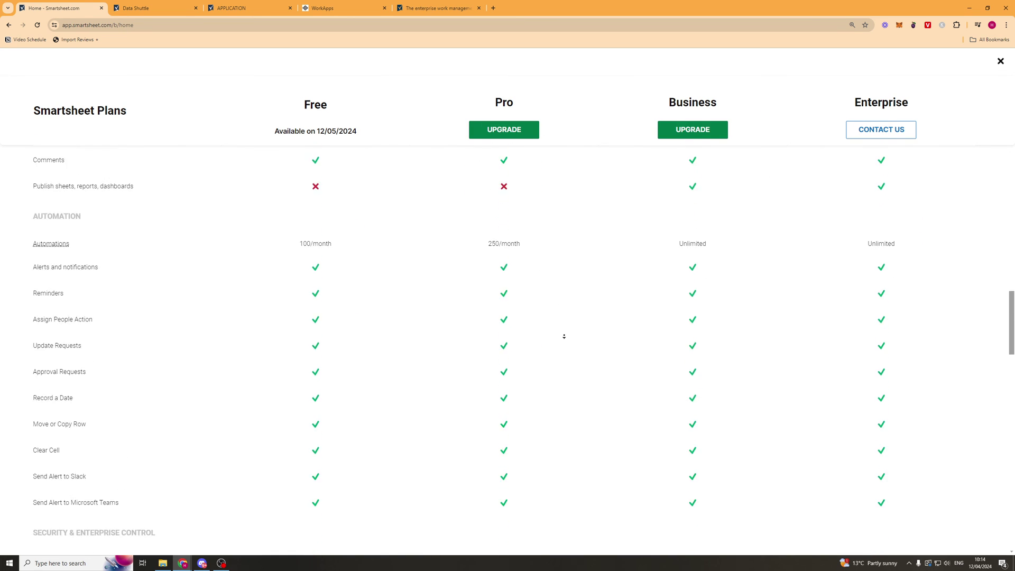
{"action": "scroll", "coordinate": [563, 337], "scroll_direction": "down", "scroll_amount": 12}
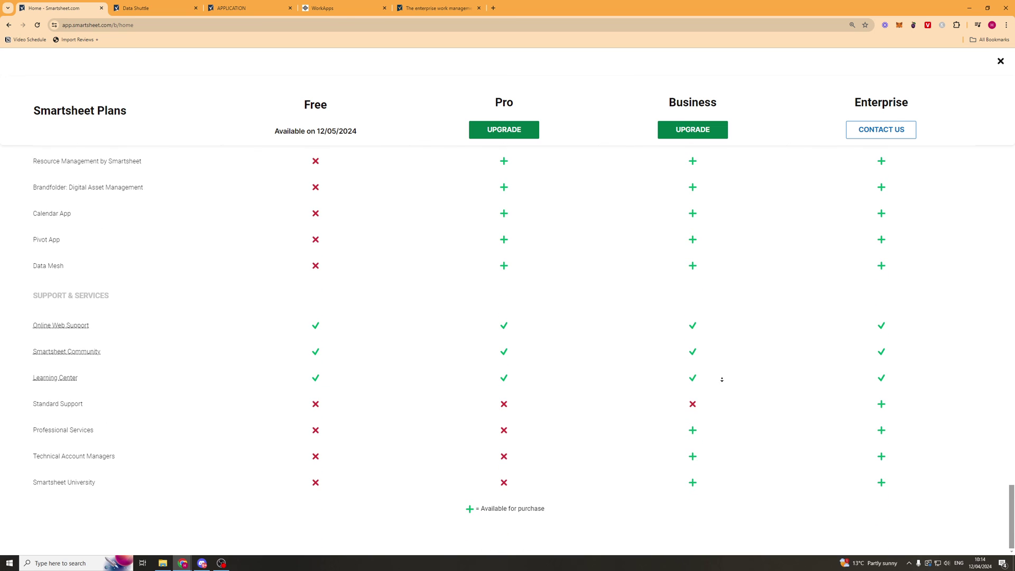
{"action": "scroll", "coordinate": [721, 408], "scroll_direction": "up", "scroll_amount": 20}
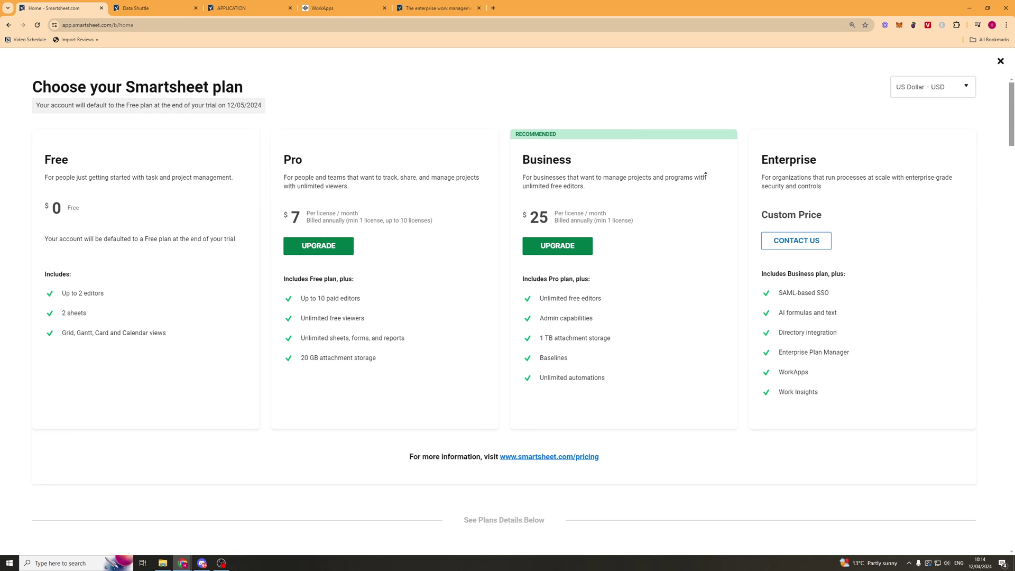